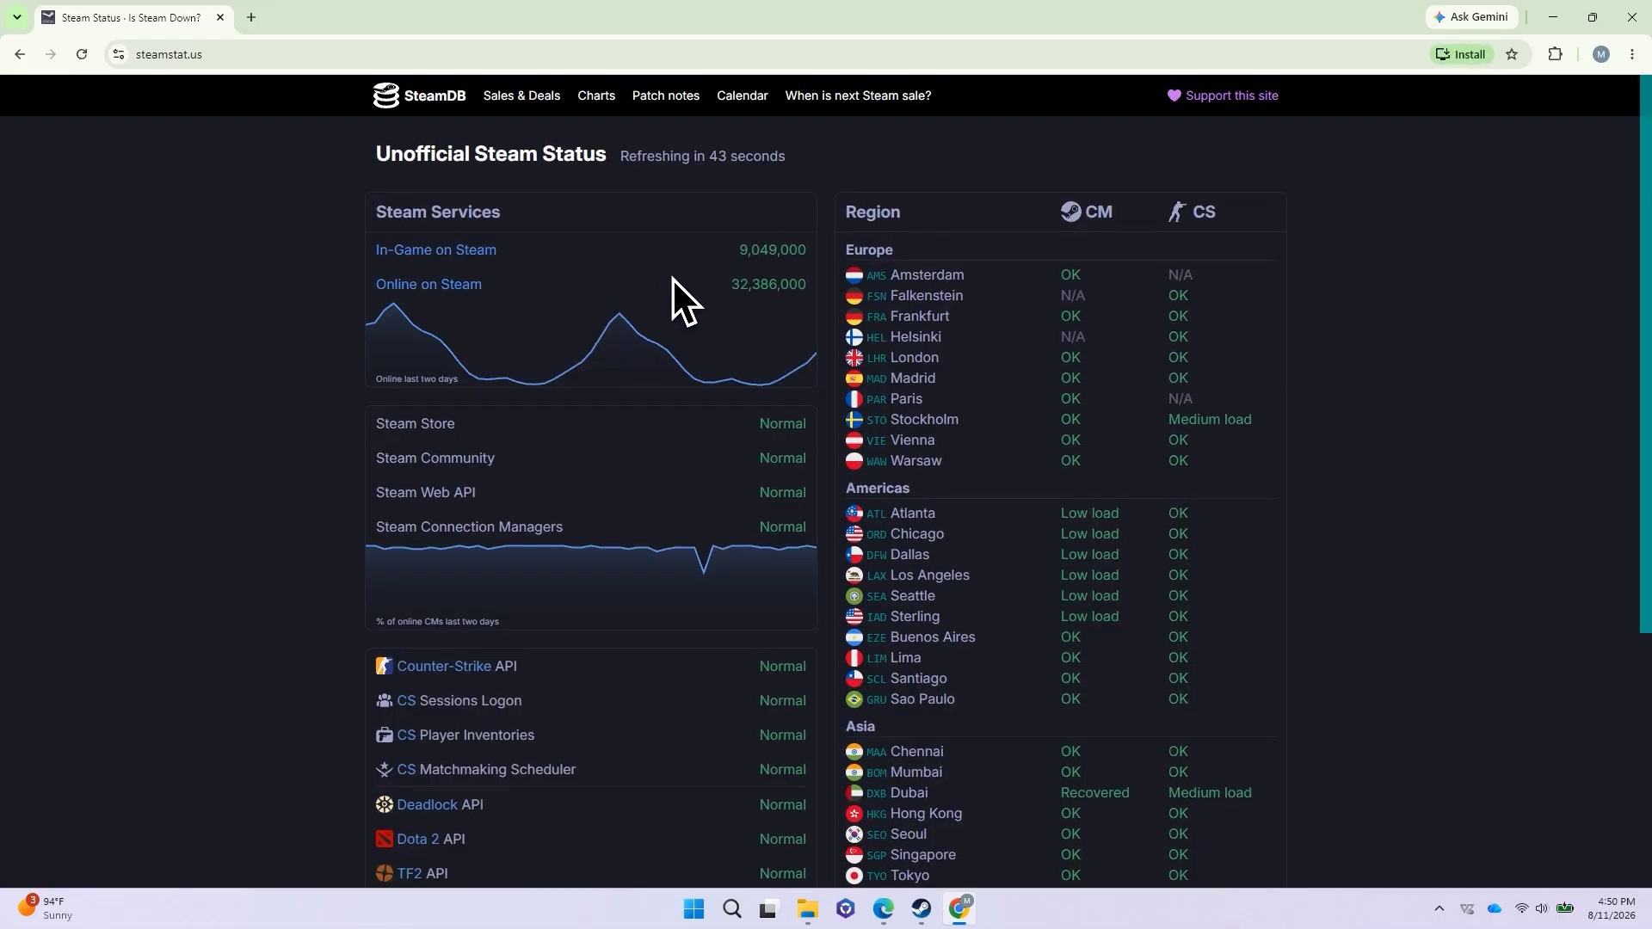
# Step: Review Steam's service and regional server statuses on the Unofficial Steam Status page, and close the browser
pyautogui.scroll(-4, 940, 269)
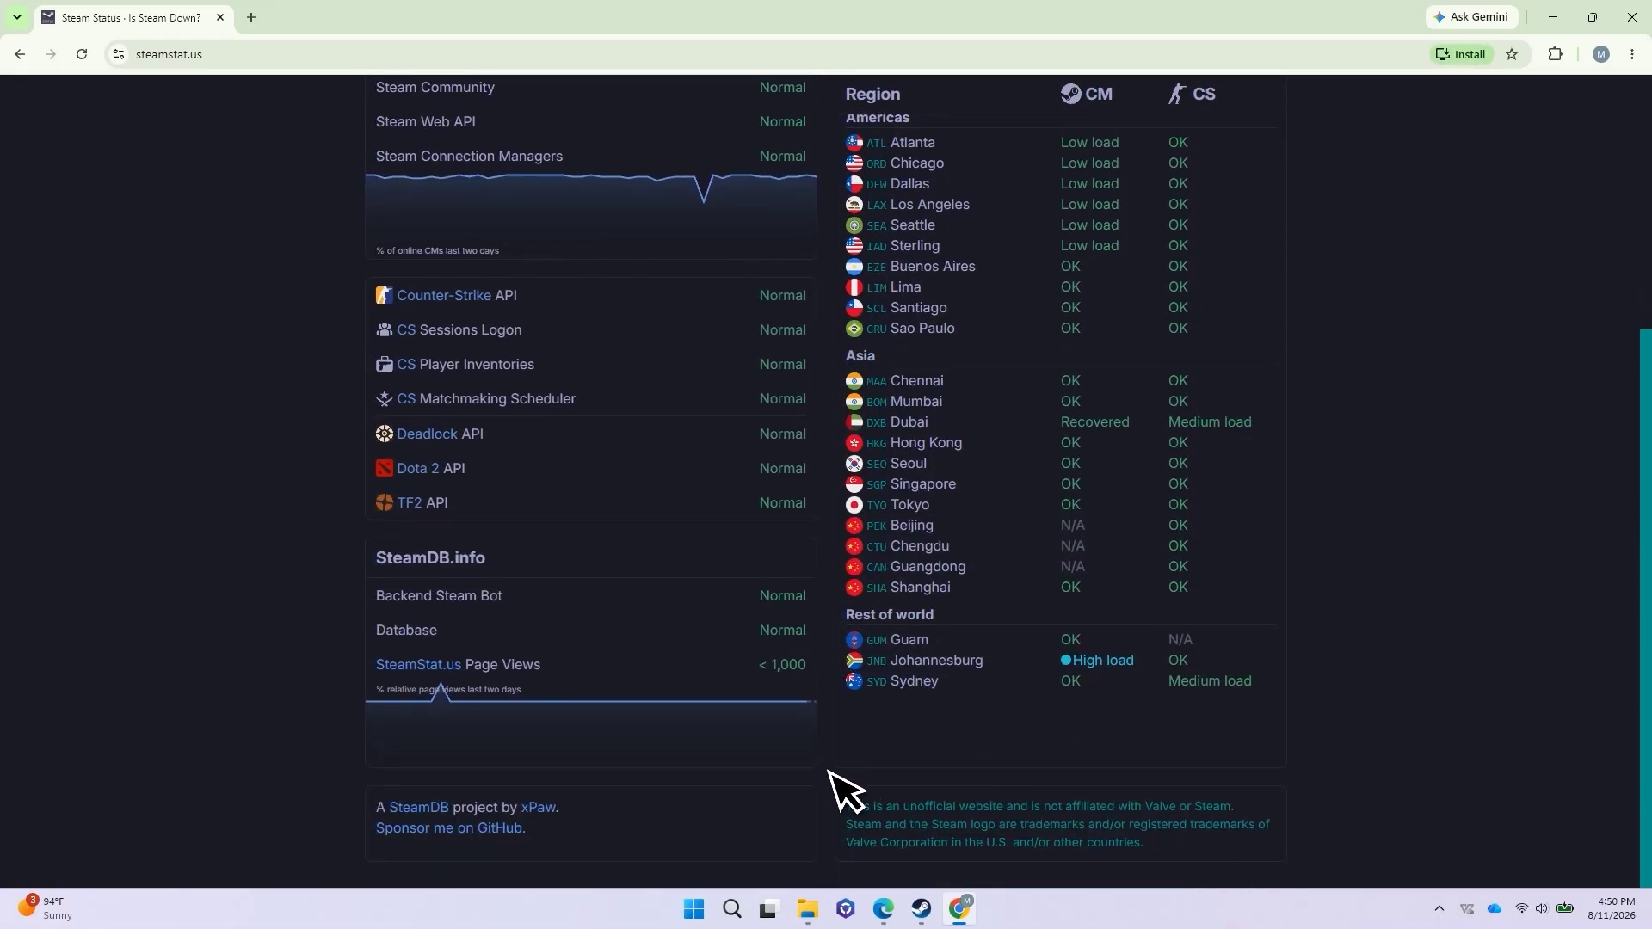
pyautogui.scroll(4, 829, 772)
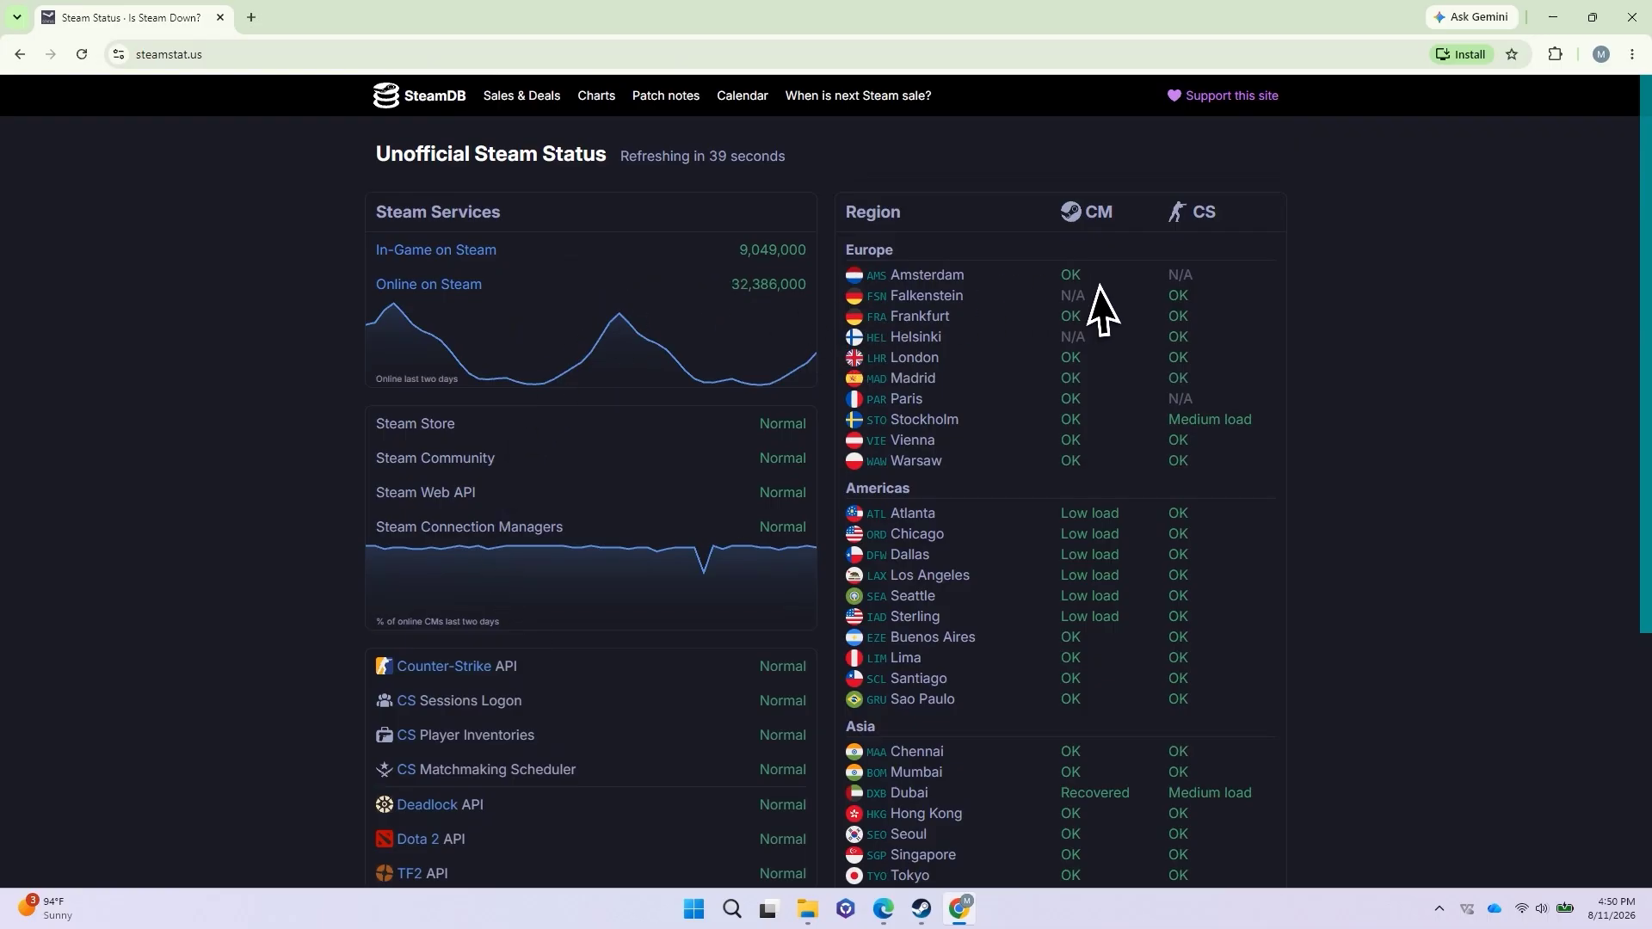
pyautogui.scroll(-4, 1093, 415)
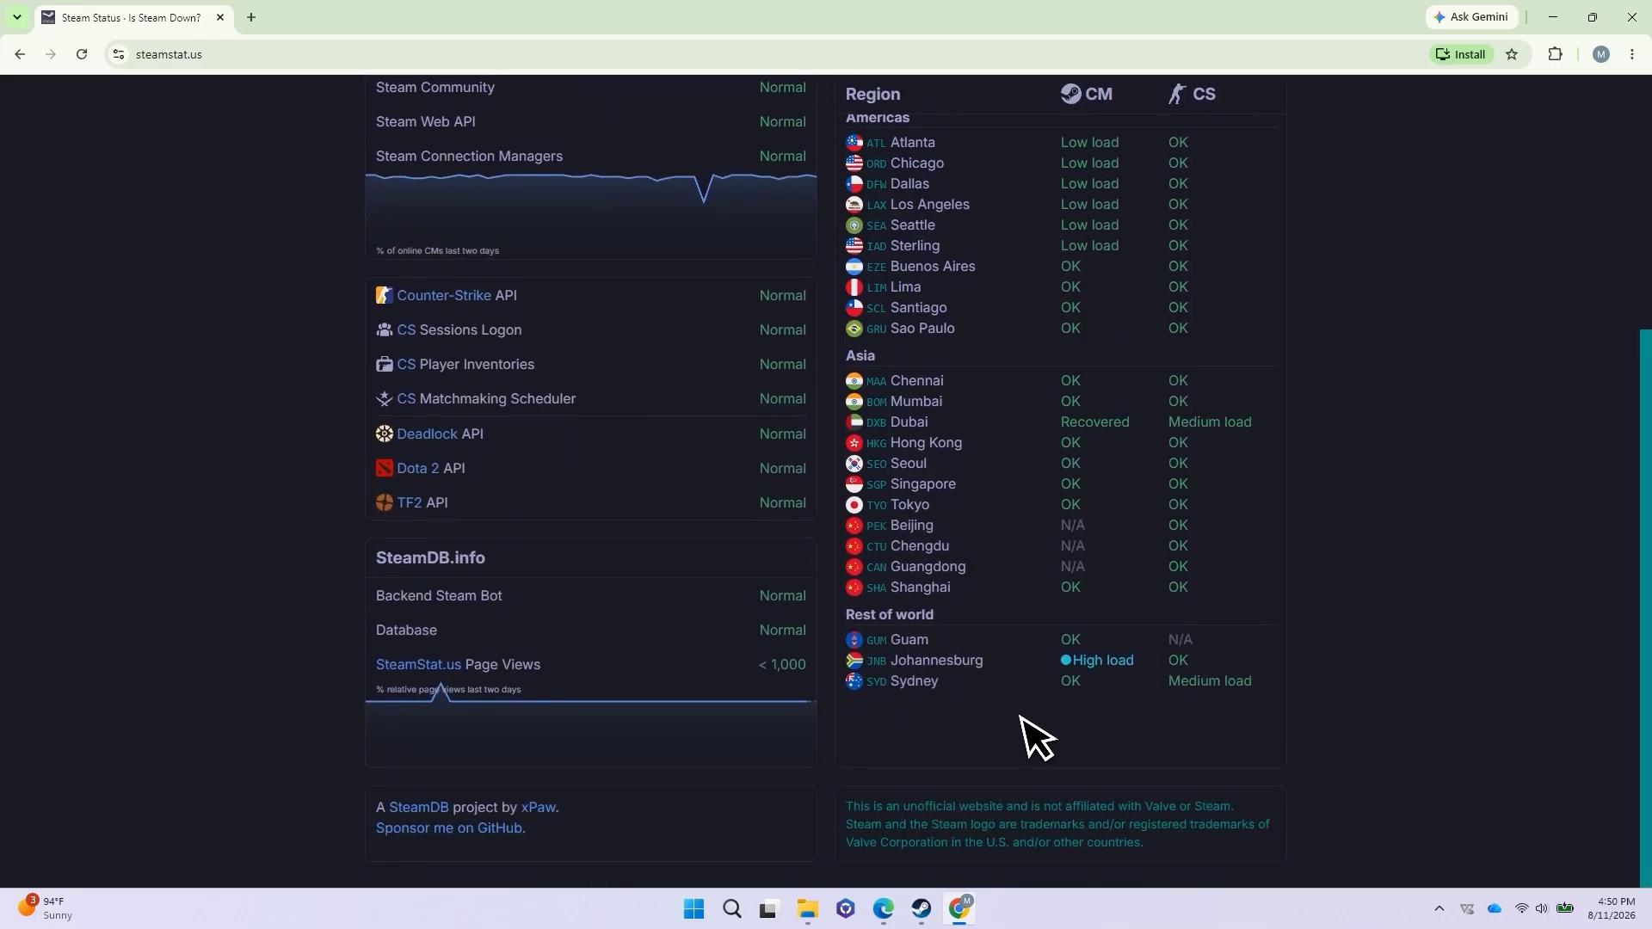
pyautogui.scroll(4, 667, 675)
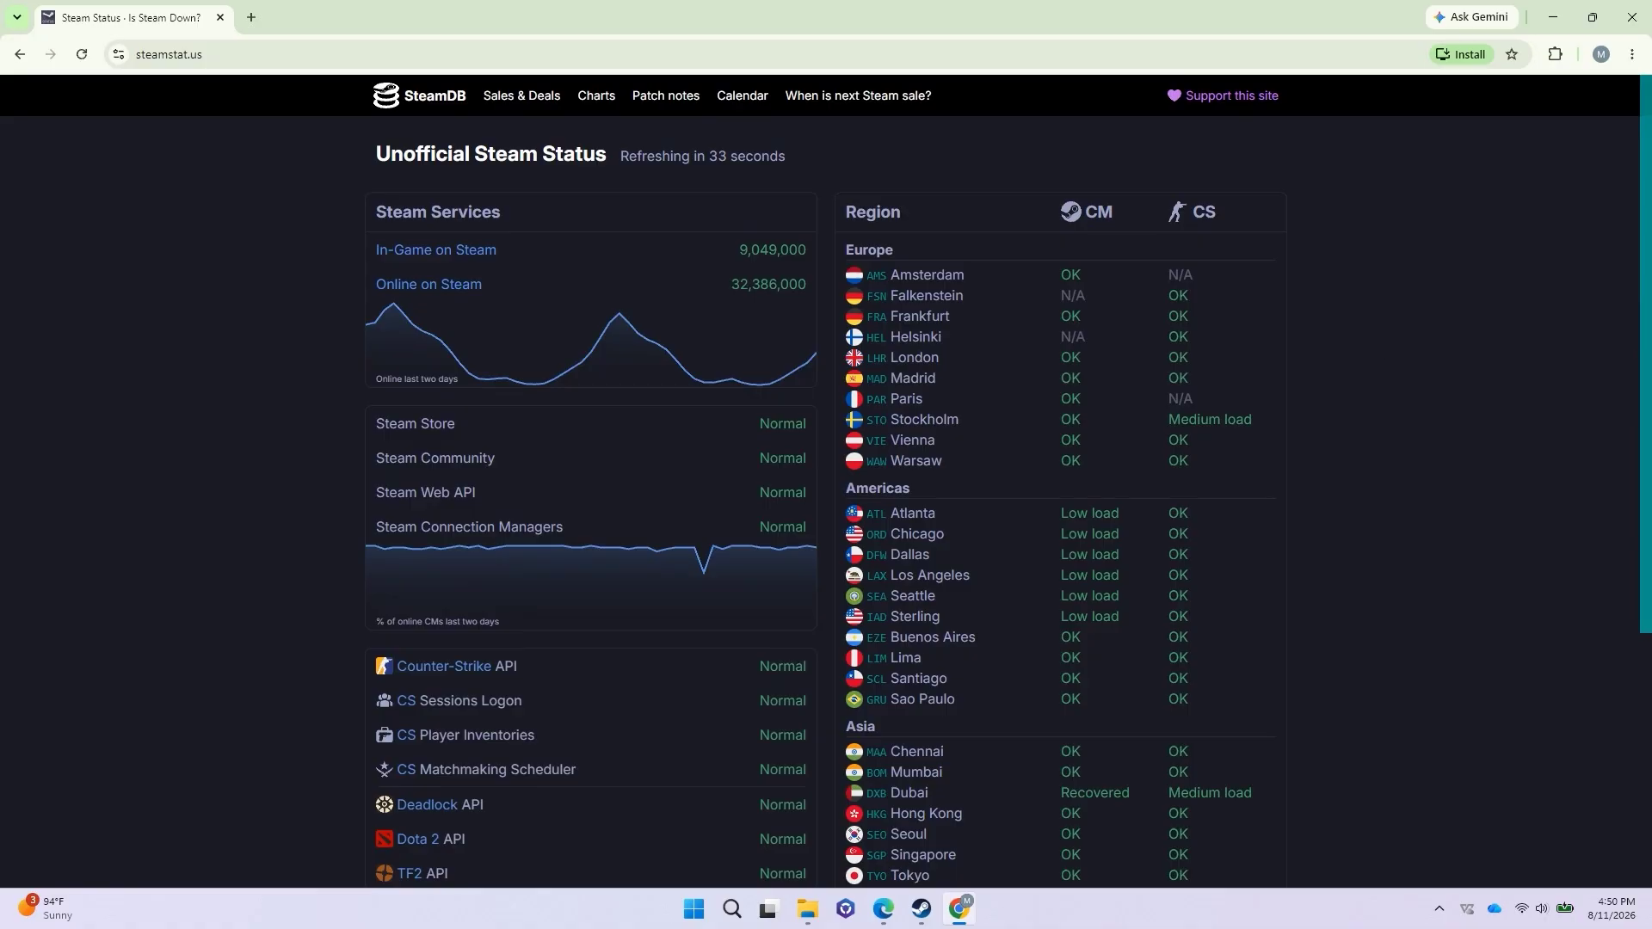
pyautogui.click(1632, 17)
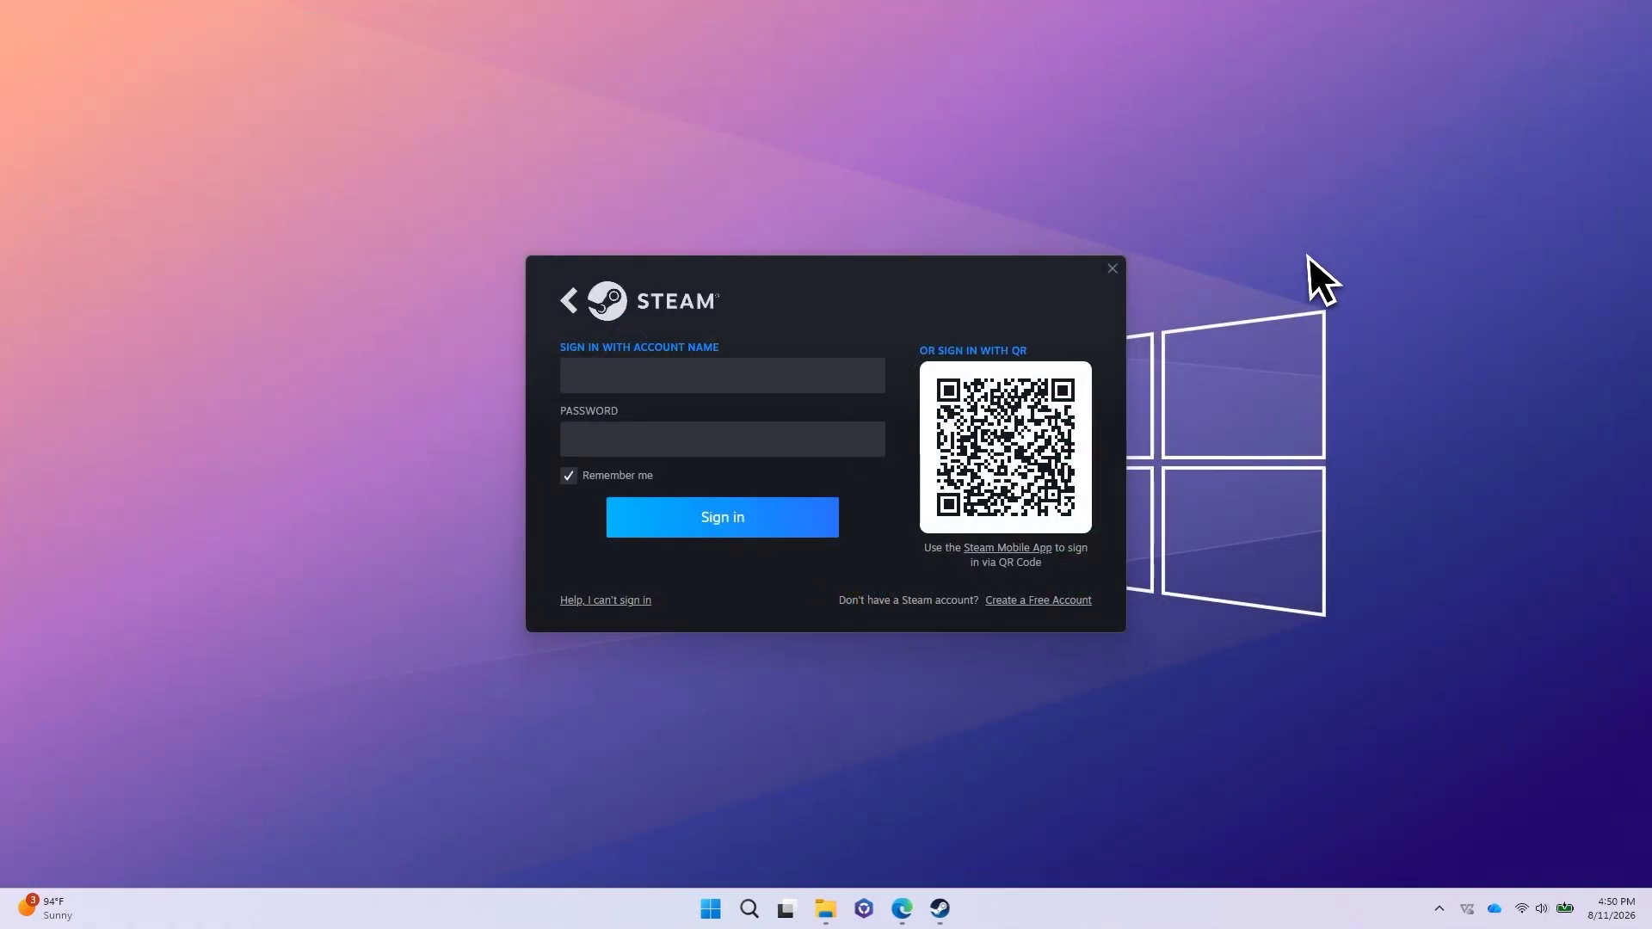
# Step: Open the Date & time page in Windows Settings to check the time and time zone options
pyautogui.click(712, 914)
pyautogui.write('settings')
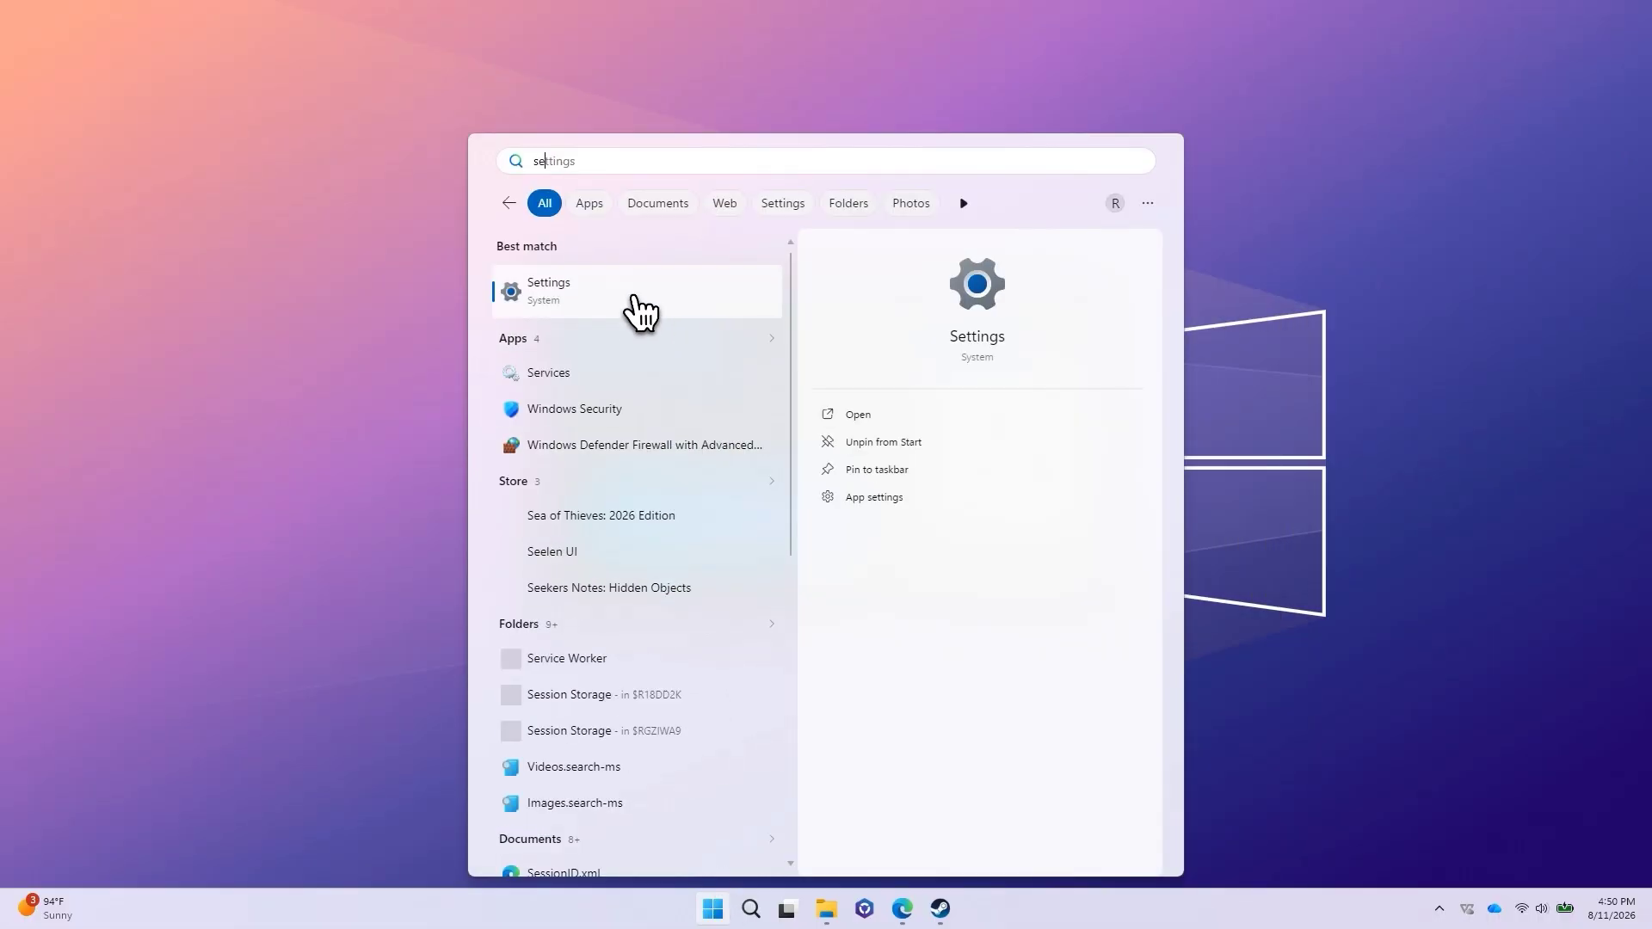
pyautogui.click(627, 307)
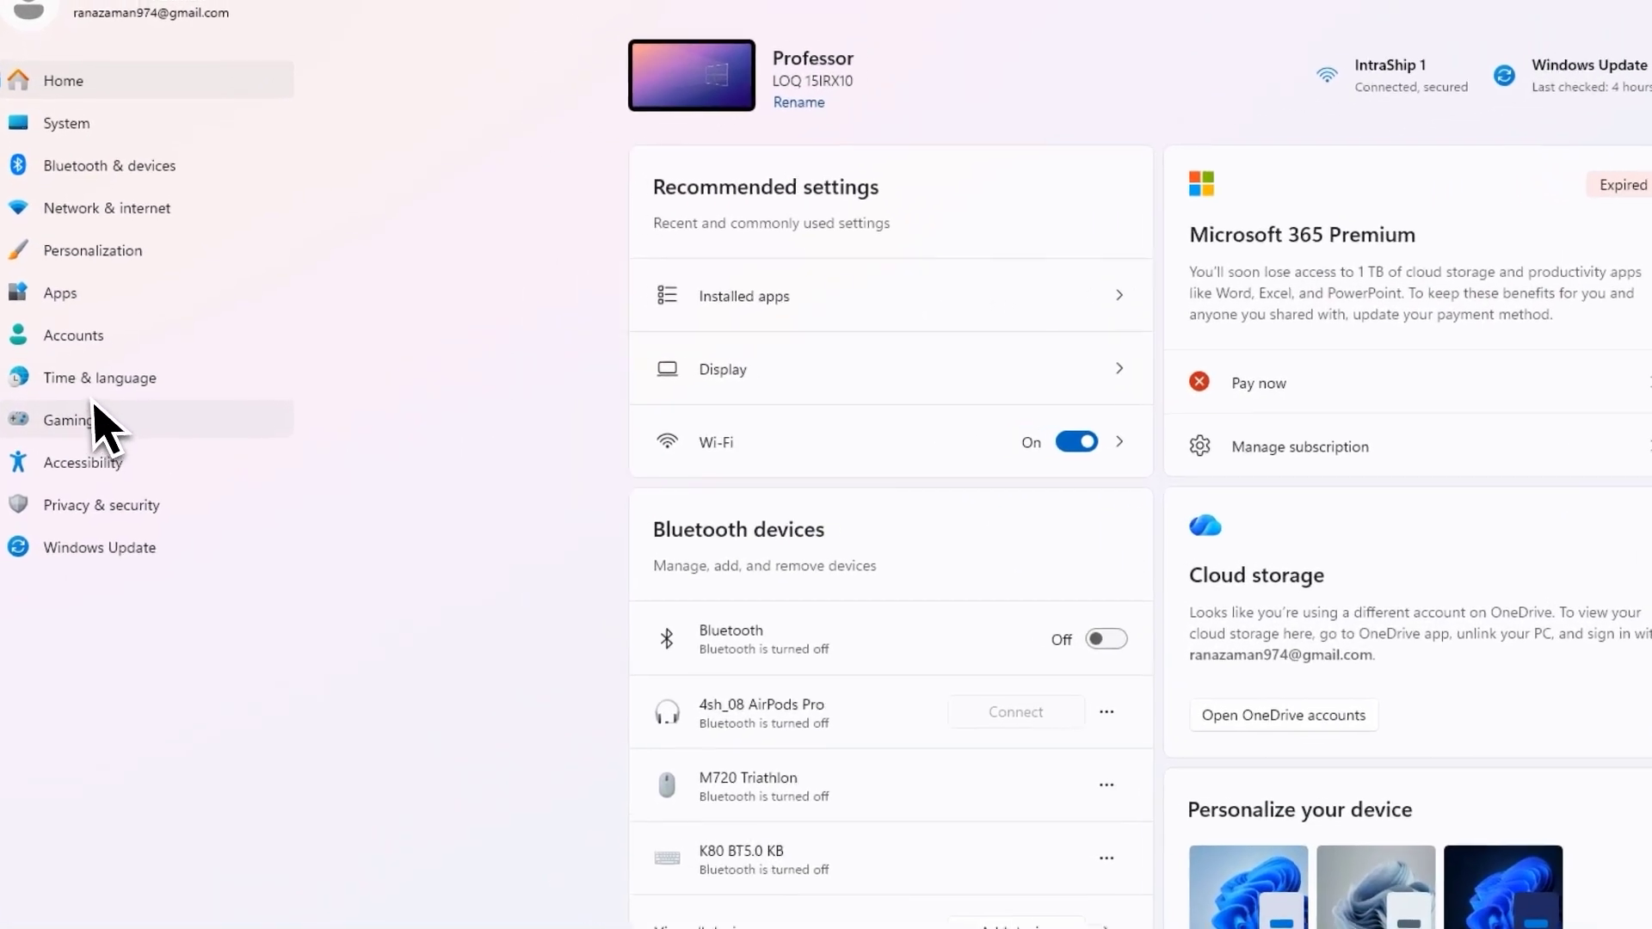
pyautogui.click(81, 385)
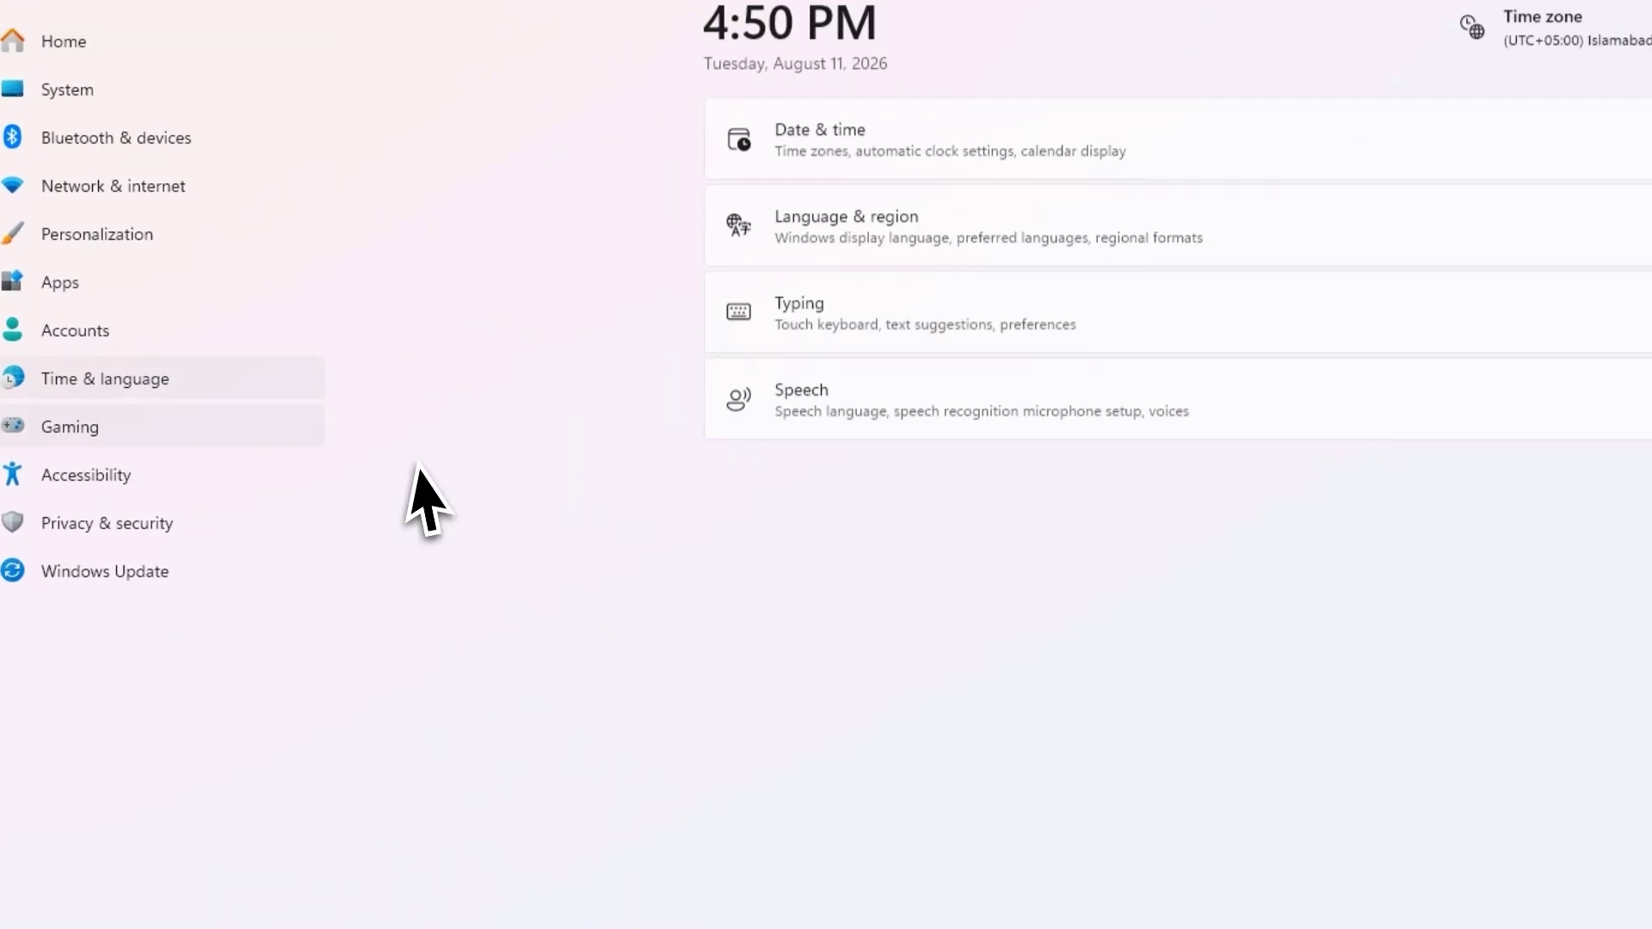
pyautogui.click(828, 155)
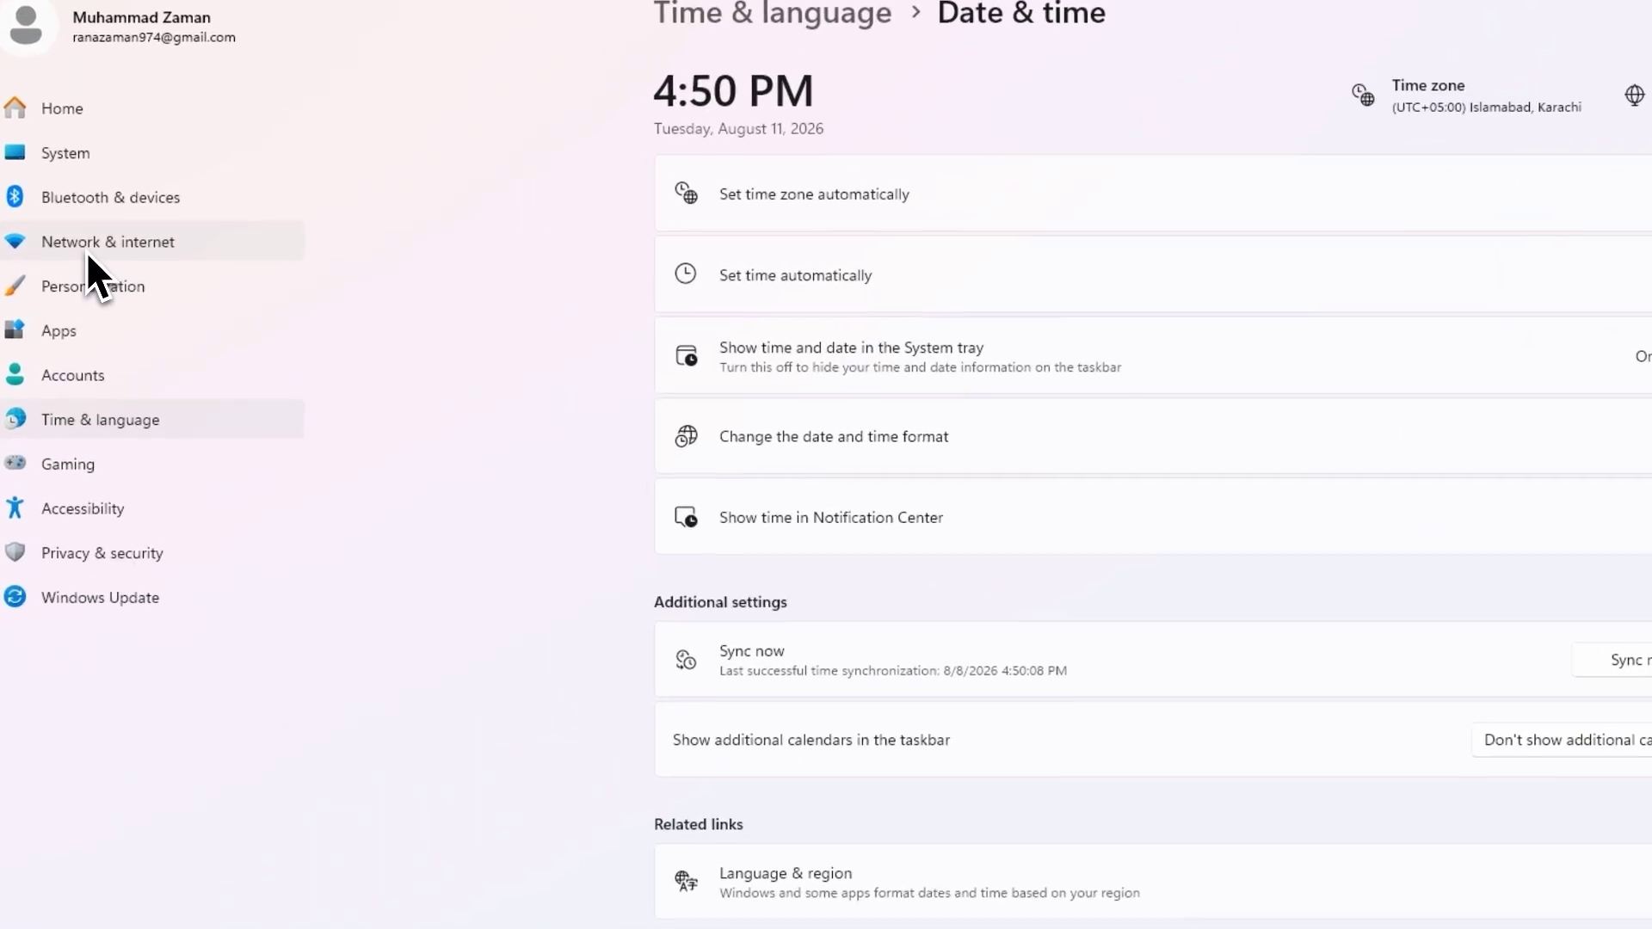
# Step: Check the VPN page under Network & internet for connections, and close Windows Settings
pyautogui.click(86, 250)
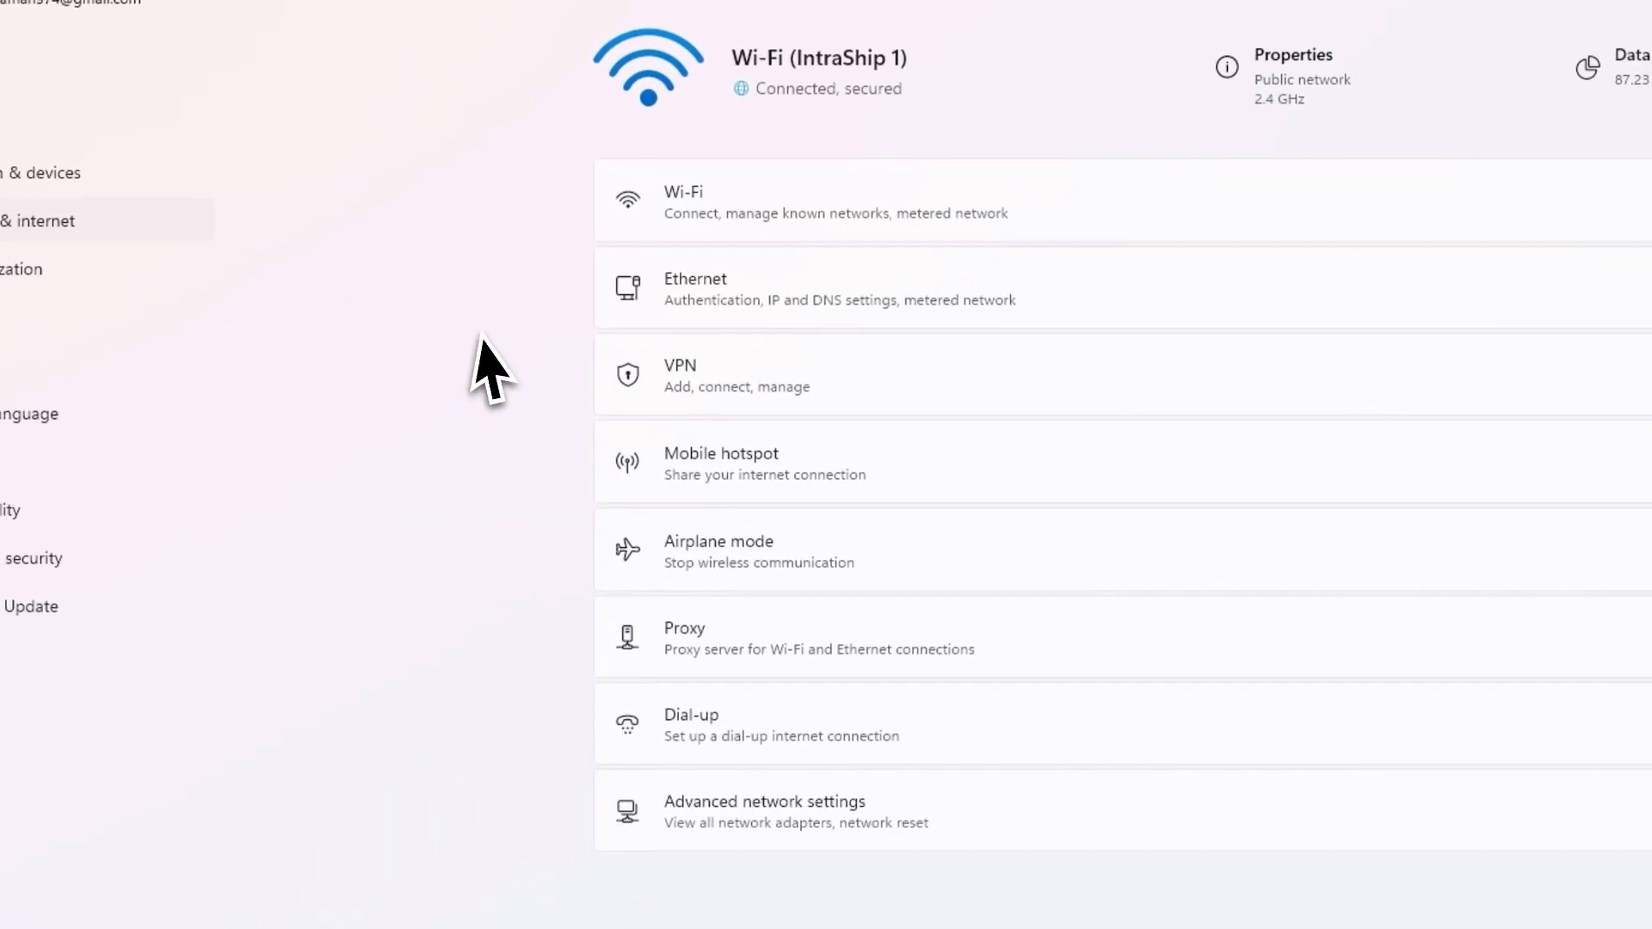
pyautogui.click(796, 434)
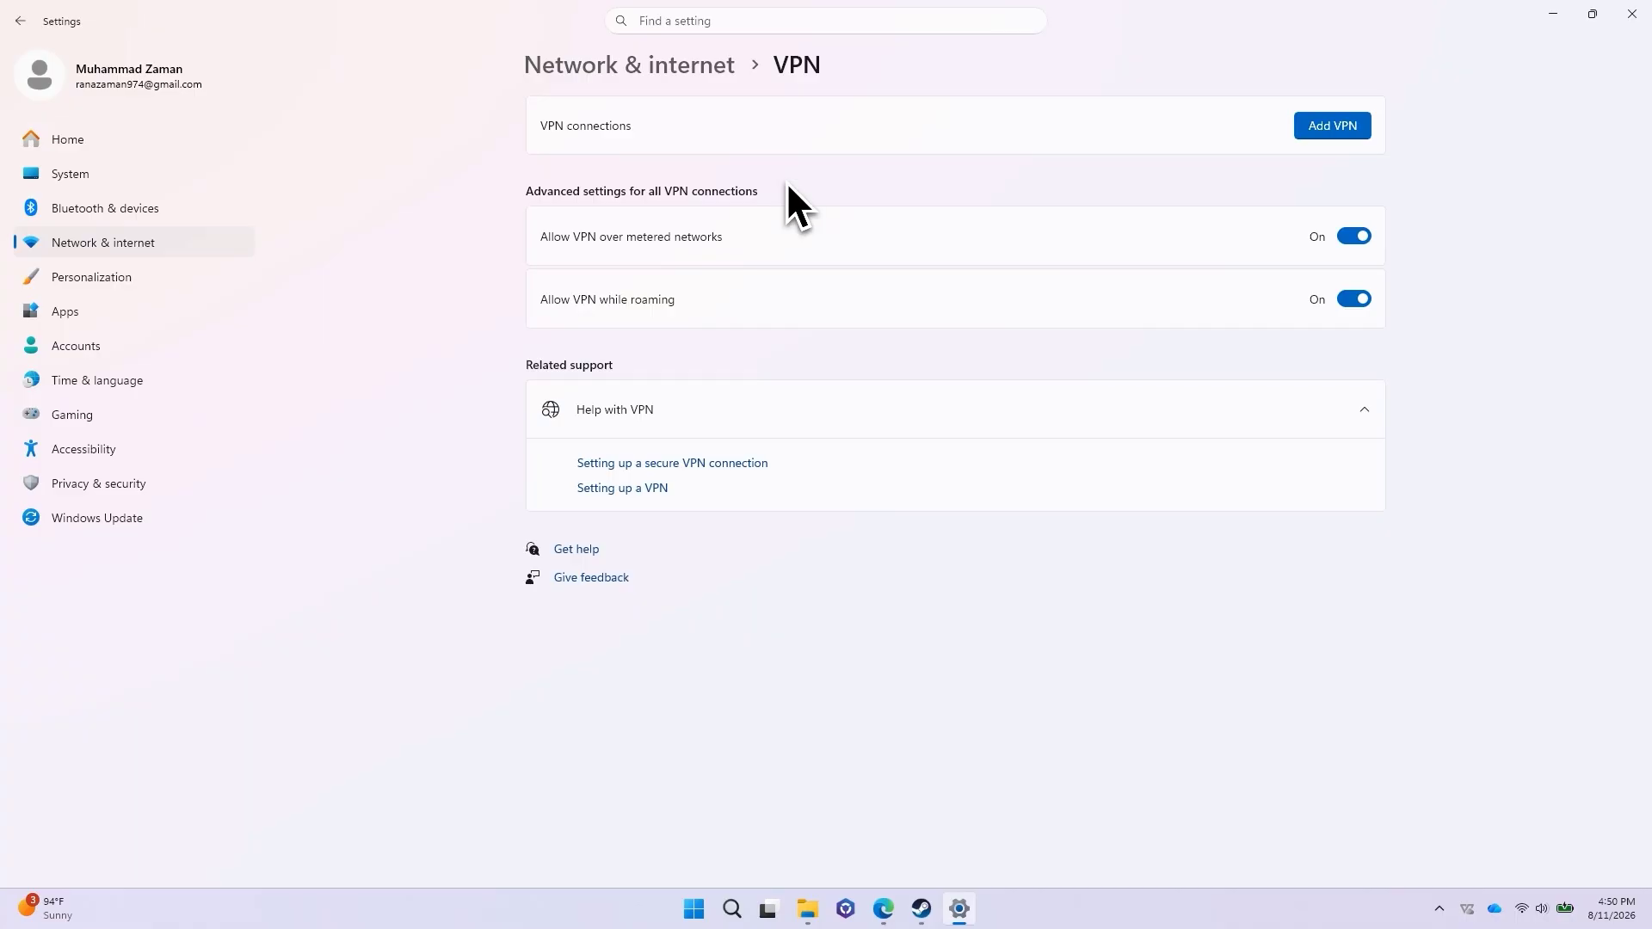
pyautogui.click(1632, 14)
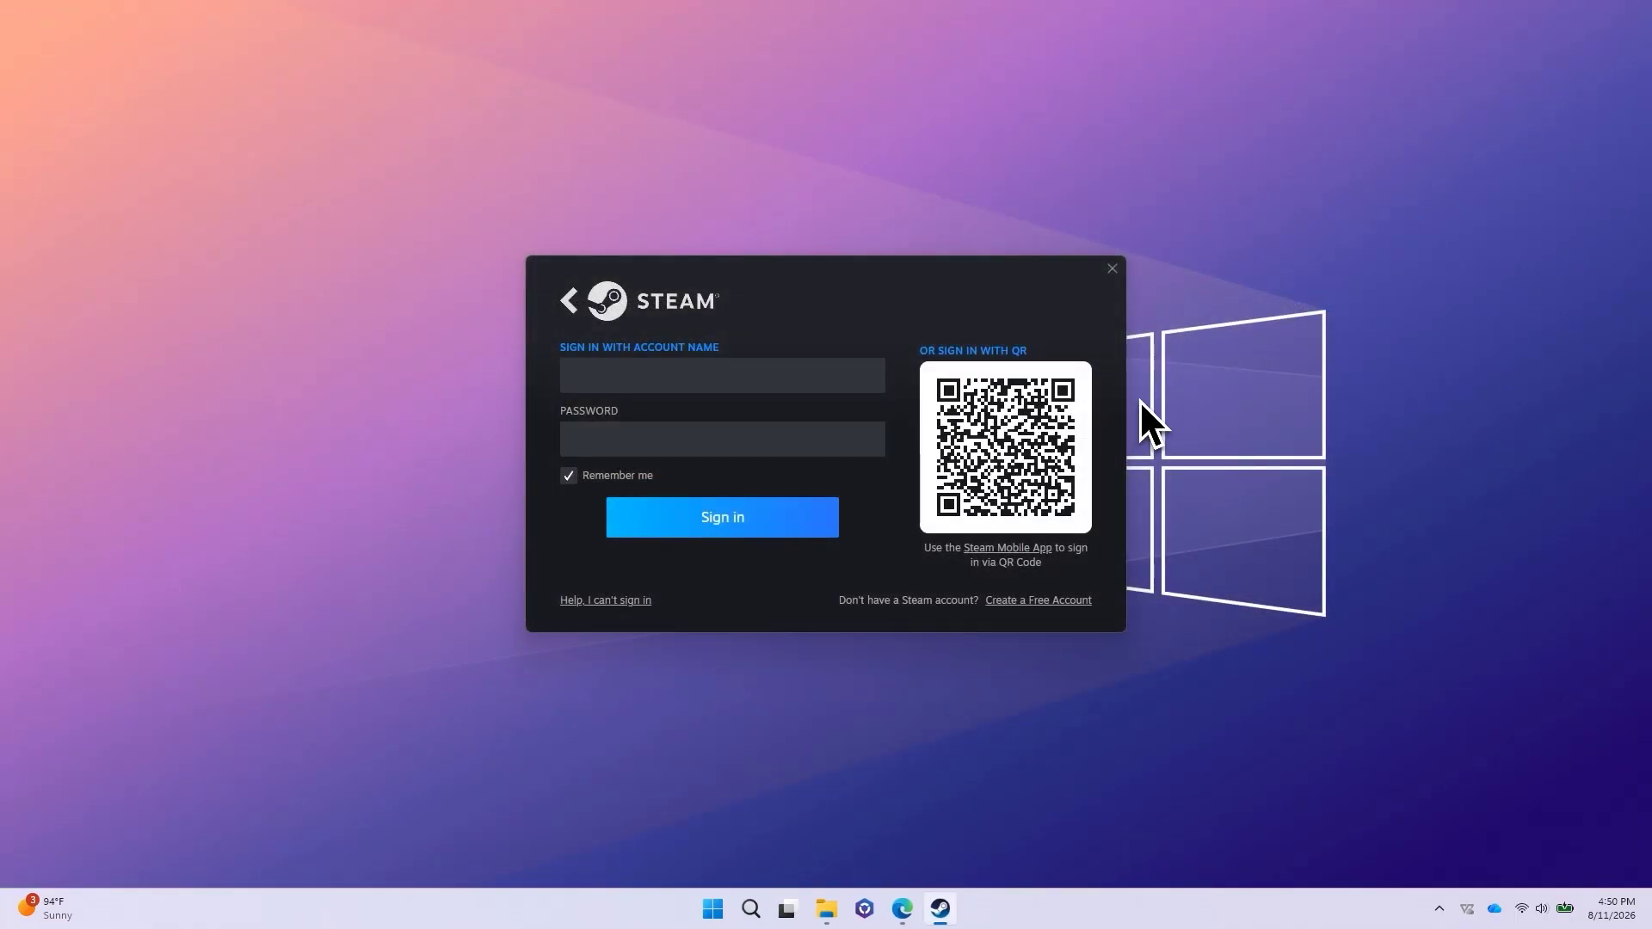
# Step: Find Steam through Windows search and run it as administrator
pyautogui.click(705, 920)
pyautogui.write('steam')
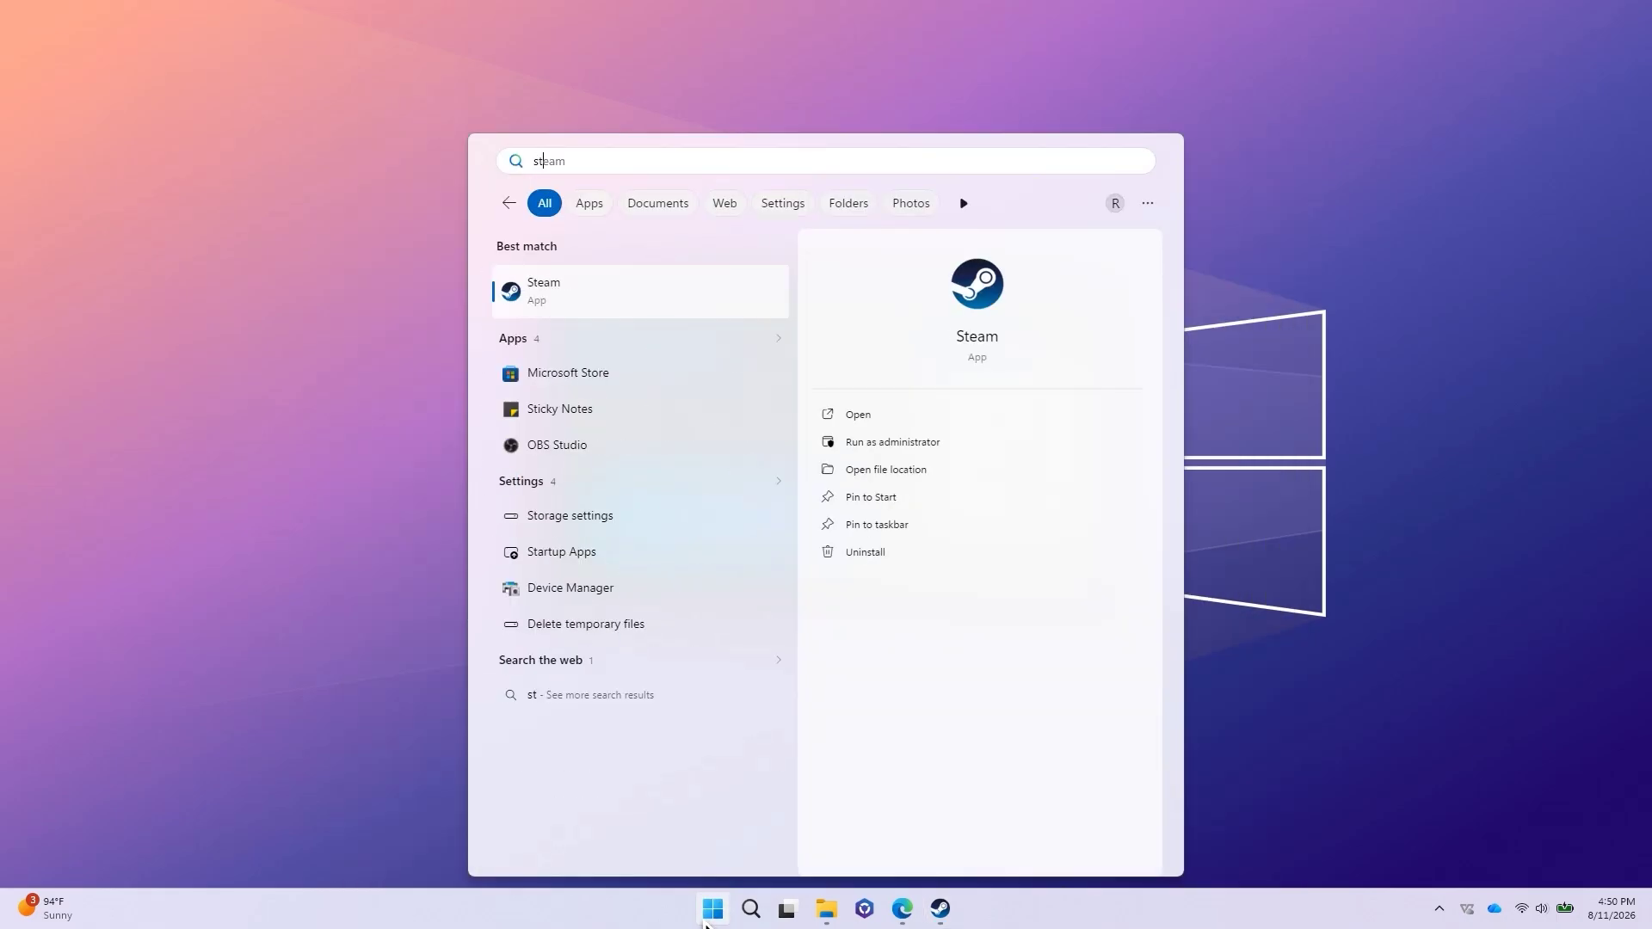
pyautogui.rightClick(559, 297)
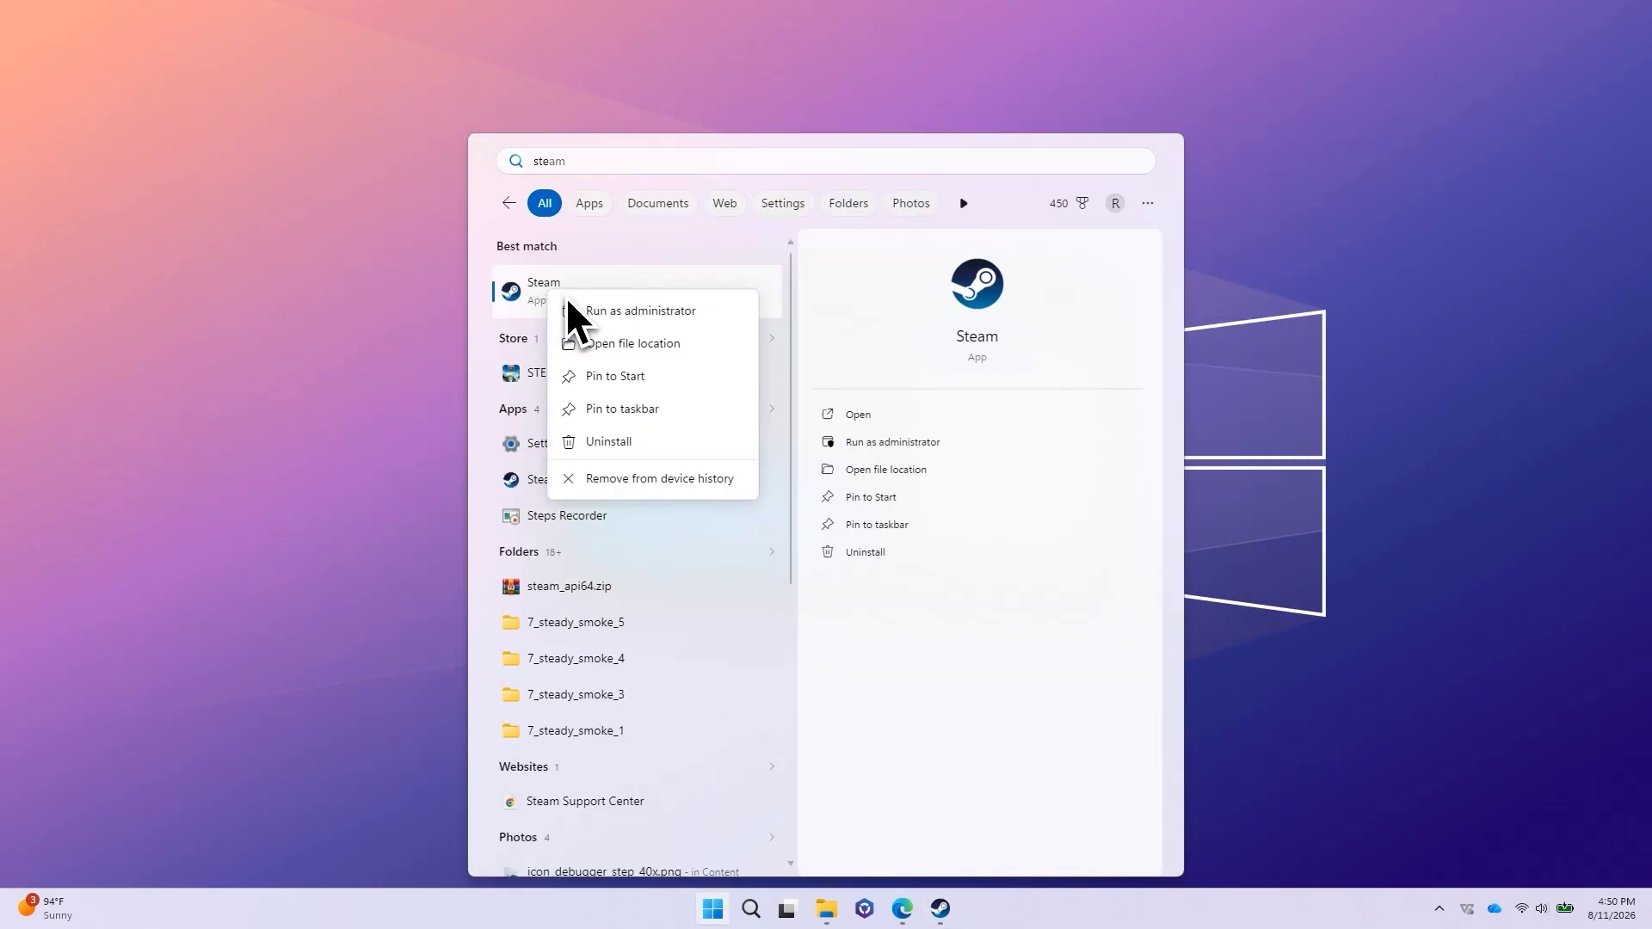
pyautogui.click(668, 318)
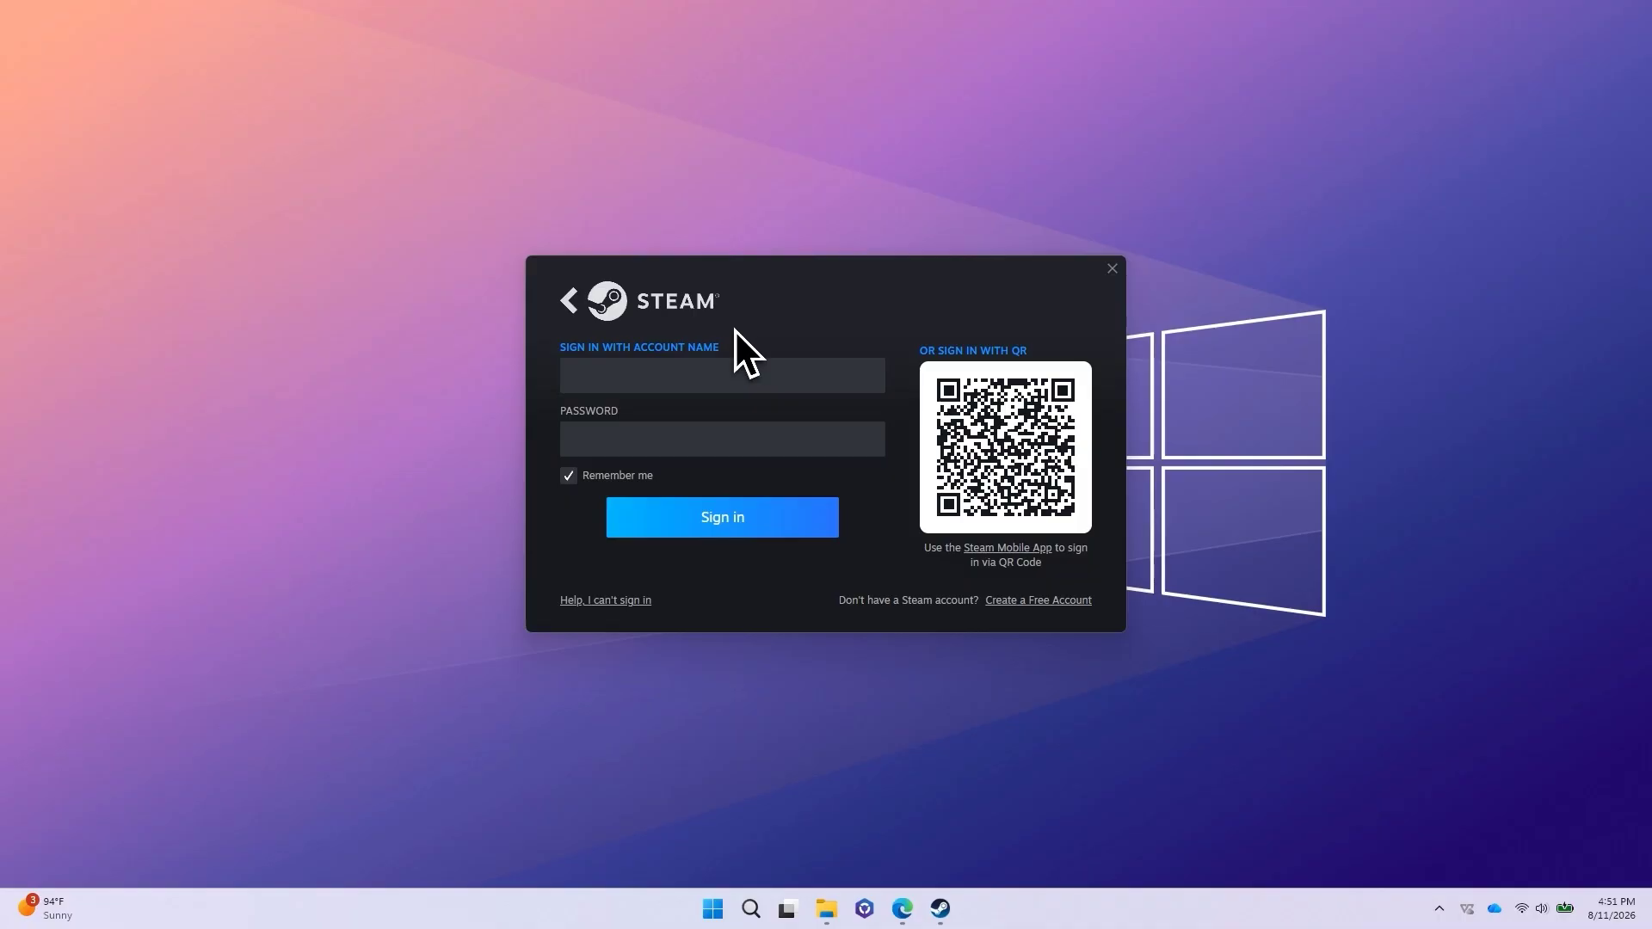
# Step: Close the Steam sign-in window and check the hidden system tray icons for a running Steam instance
pyautogui.click(1116, 277)
pyautogui.click(1439, 909)
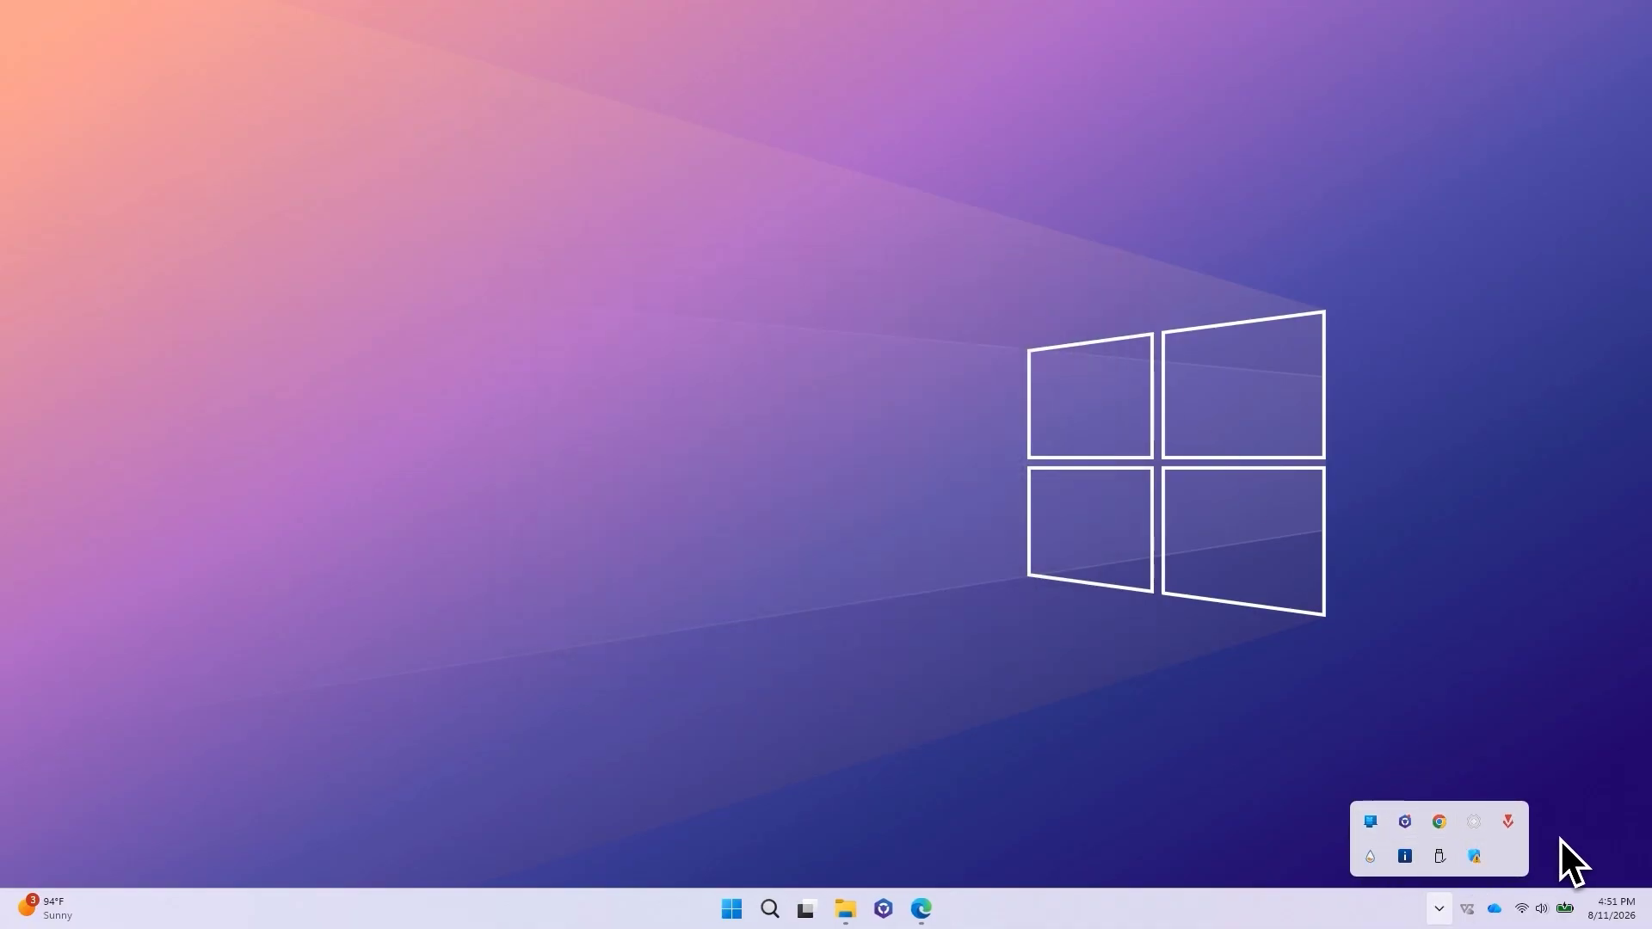
pyautogui.click(1339, 649)
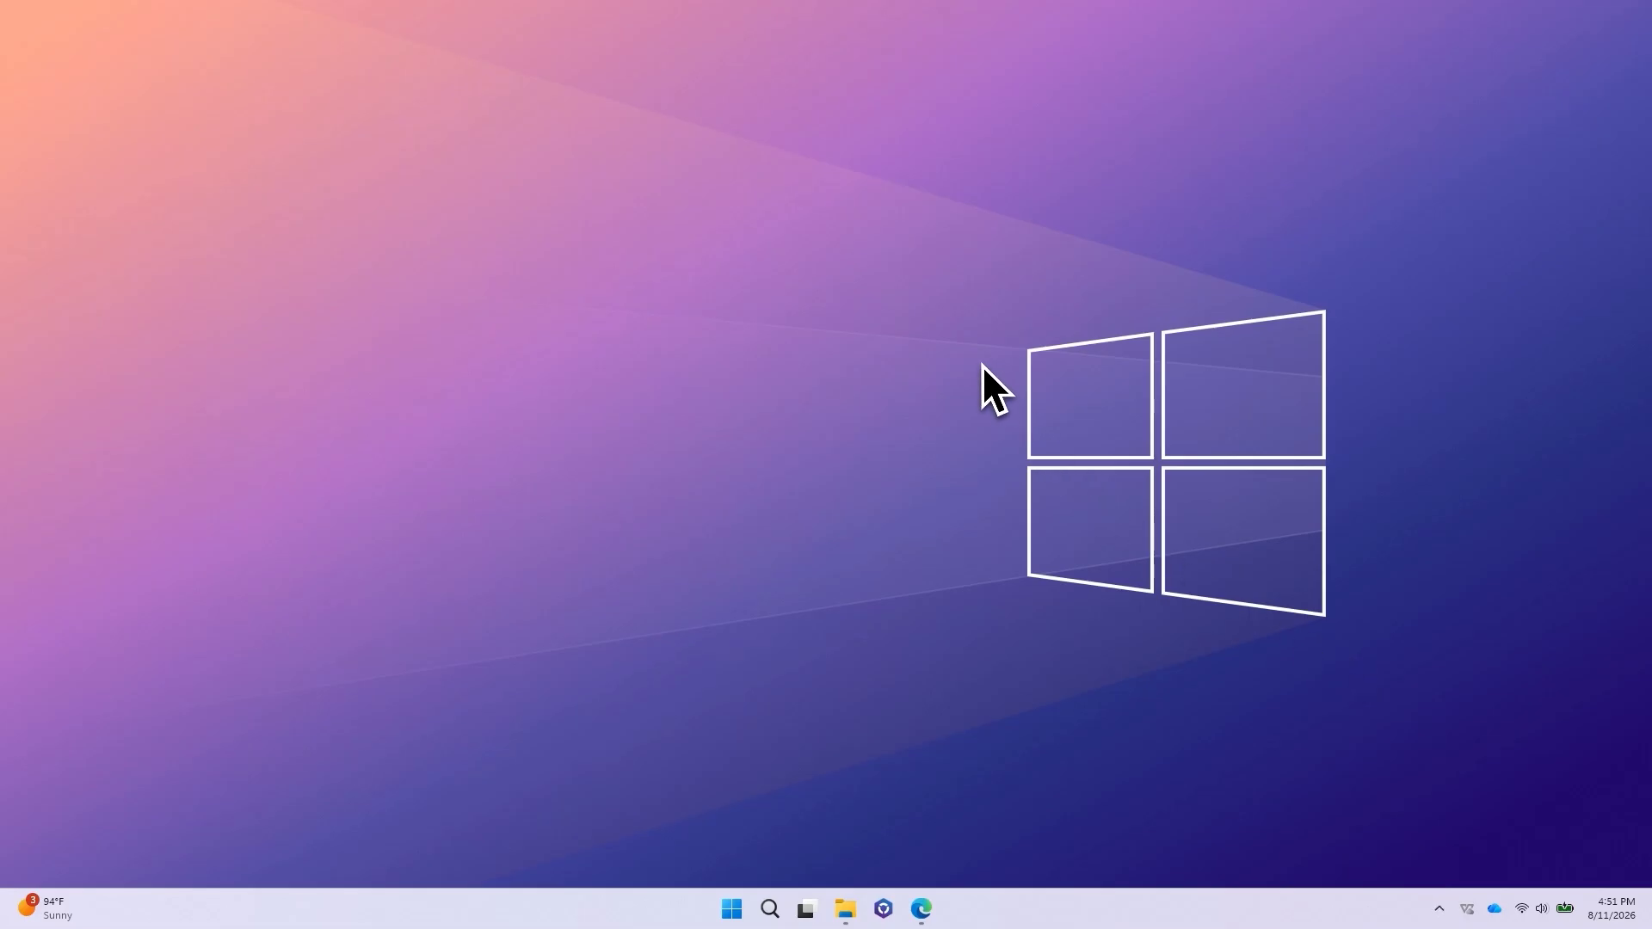
# Step: Open Windows Defender Firewall's allowed apps list and unlock its settings for editing
pyautogui.click(731, 911)
pyautogui.write('win')
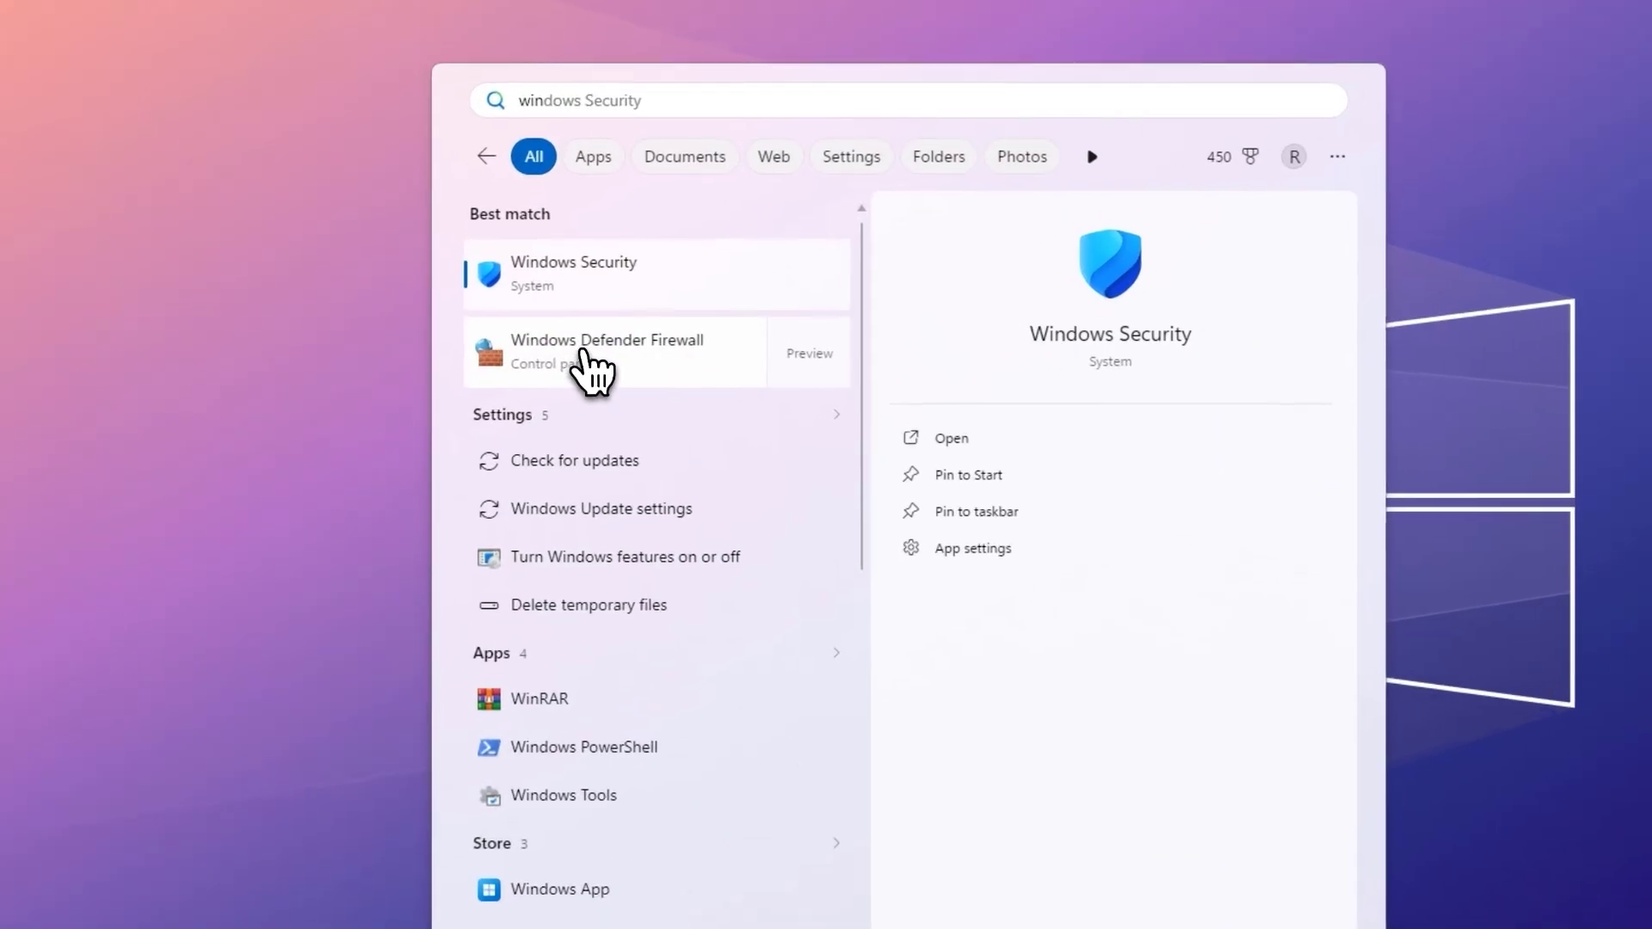
pyautogui.click(579, 361)
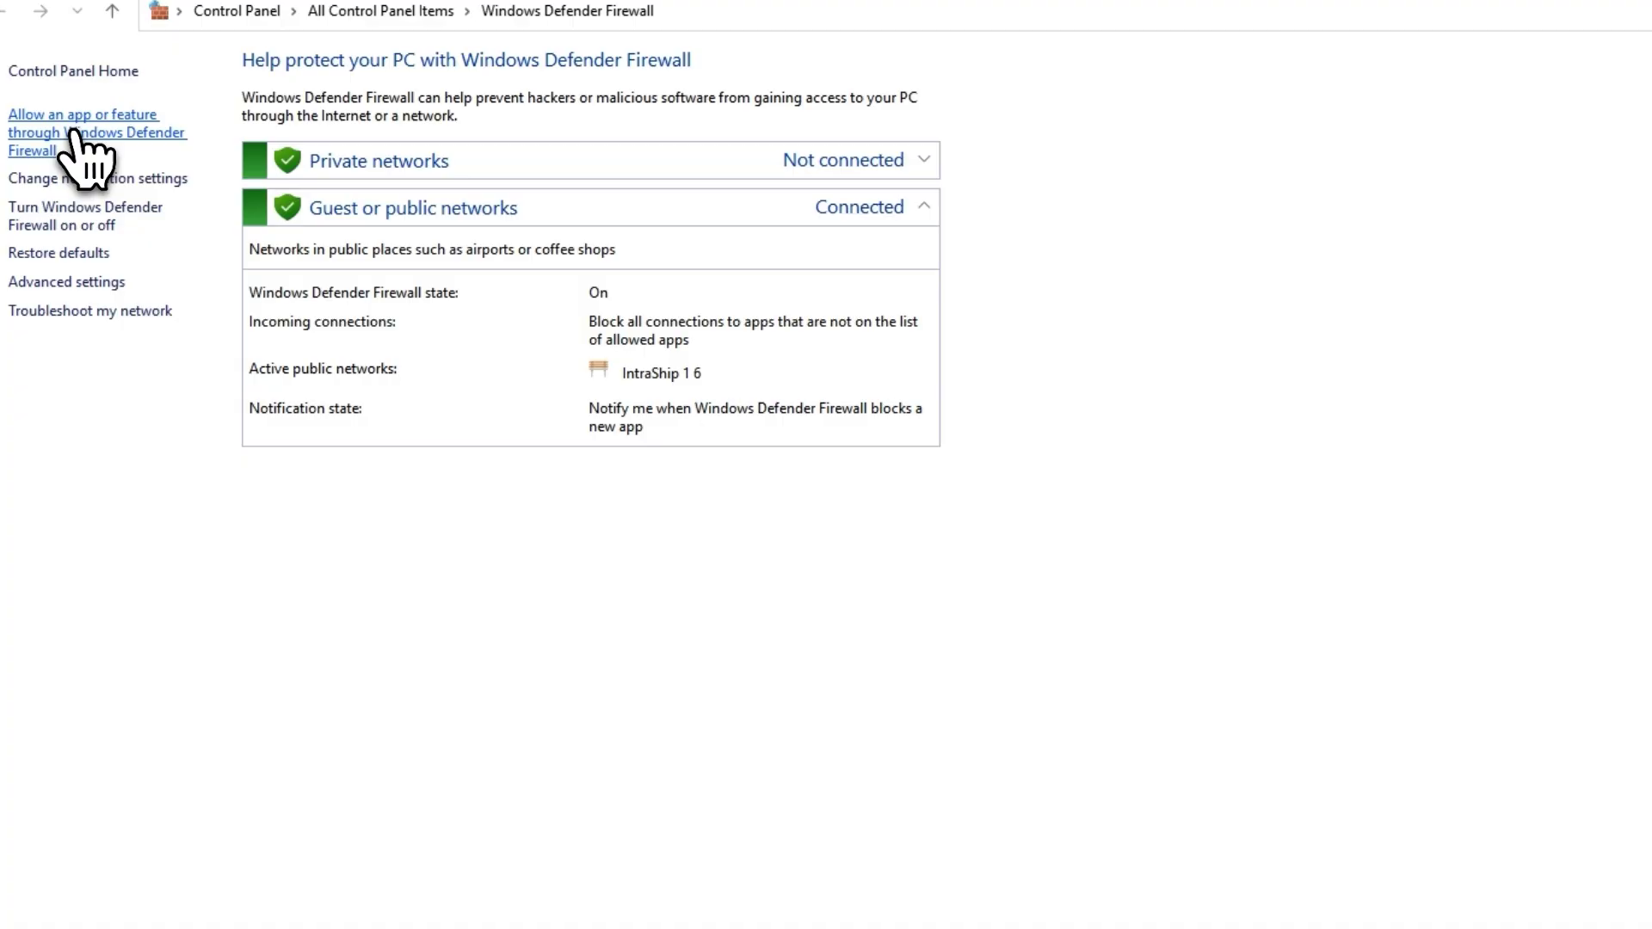
pyautogui.click(76, 134)
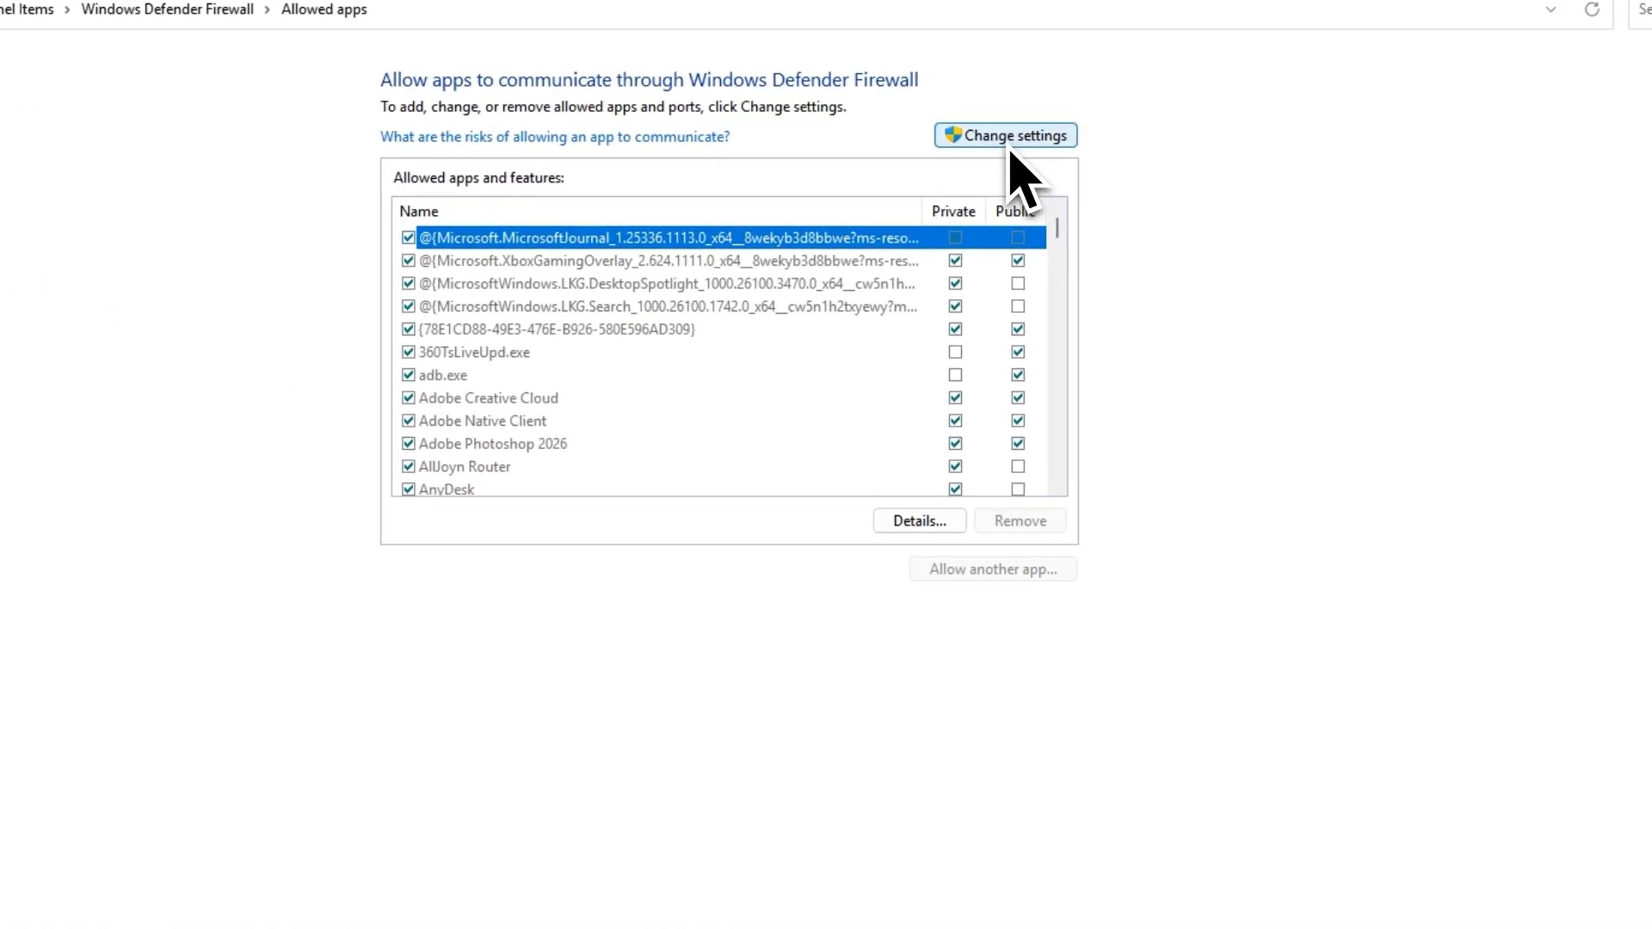
pyautogui.click(1022, 143)
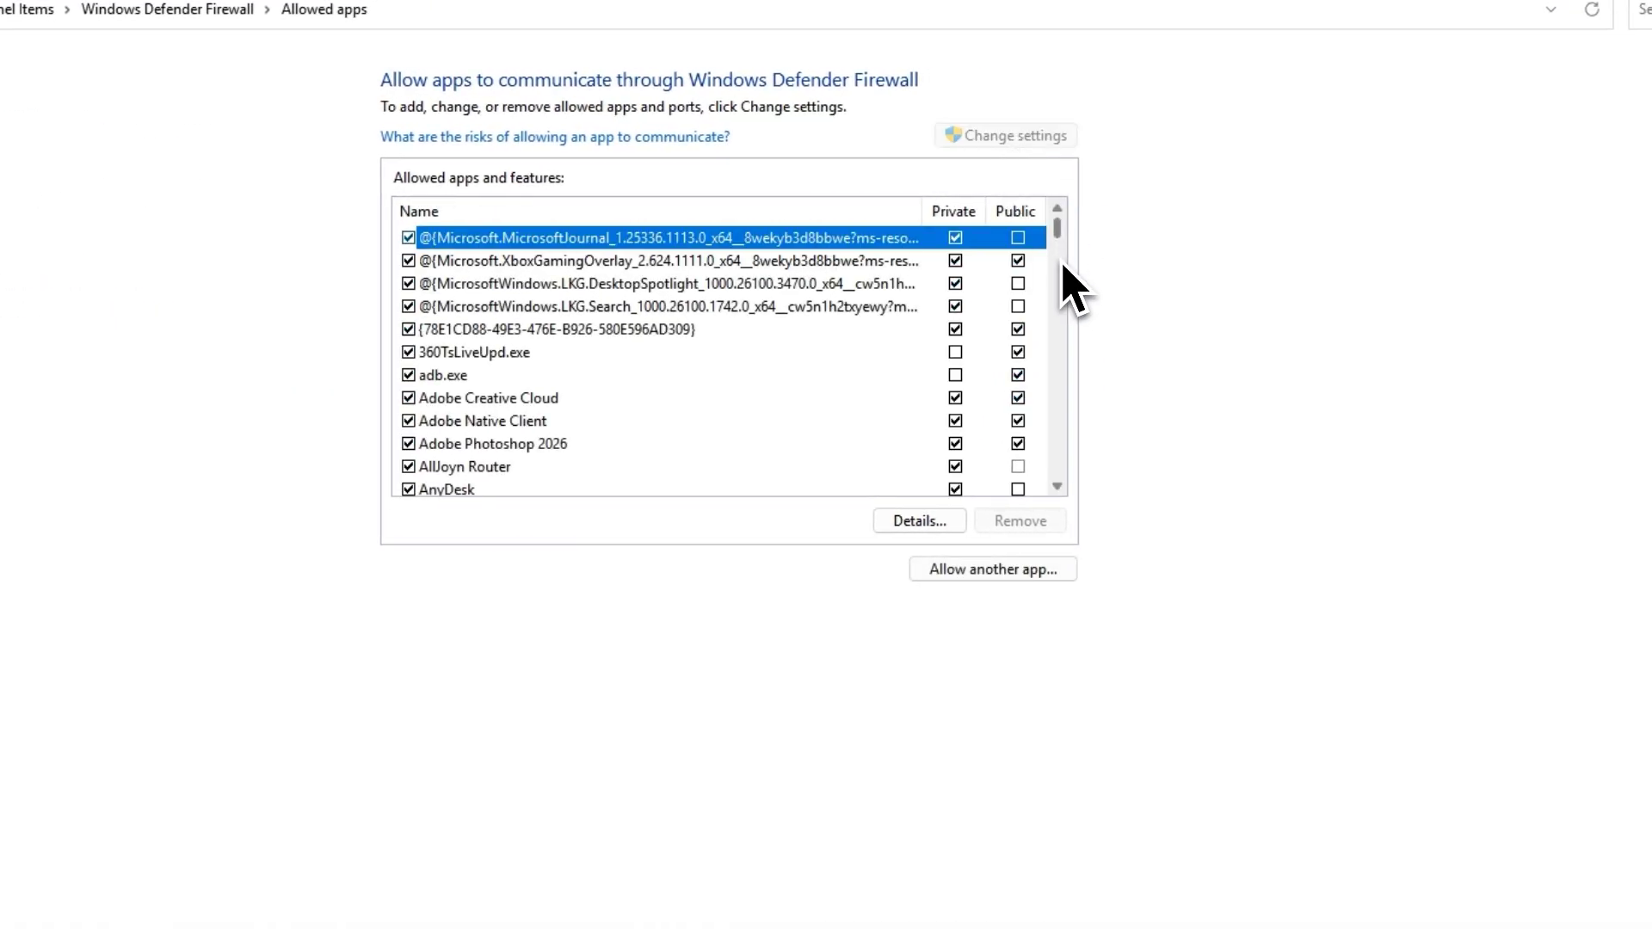
# Step: Remove the existing Steam entries from the firewall's allowed apps list, keeping Steam Web Helper
pyautogui.moveTo(1061, 258); pyautogui.dragTo(1060, 420)
pyautogui.scroll(2, 1060, 420)
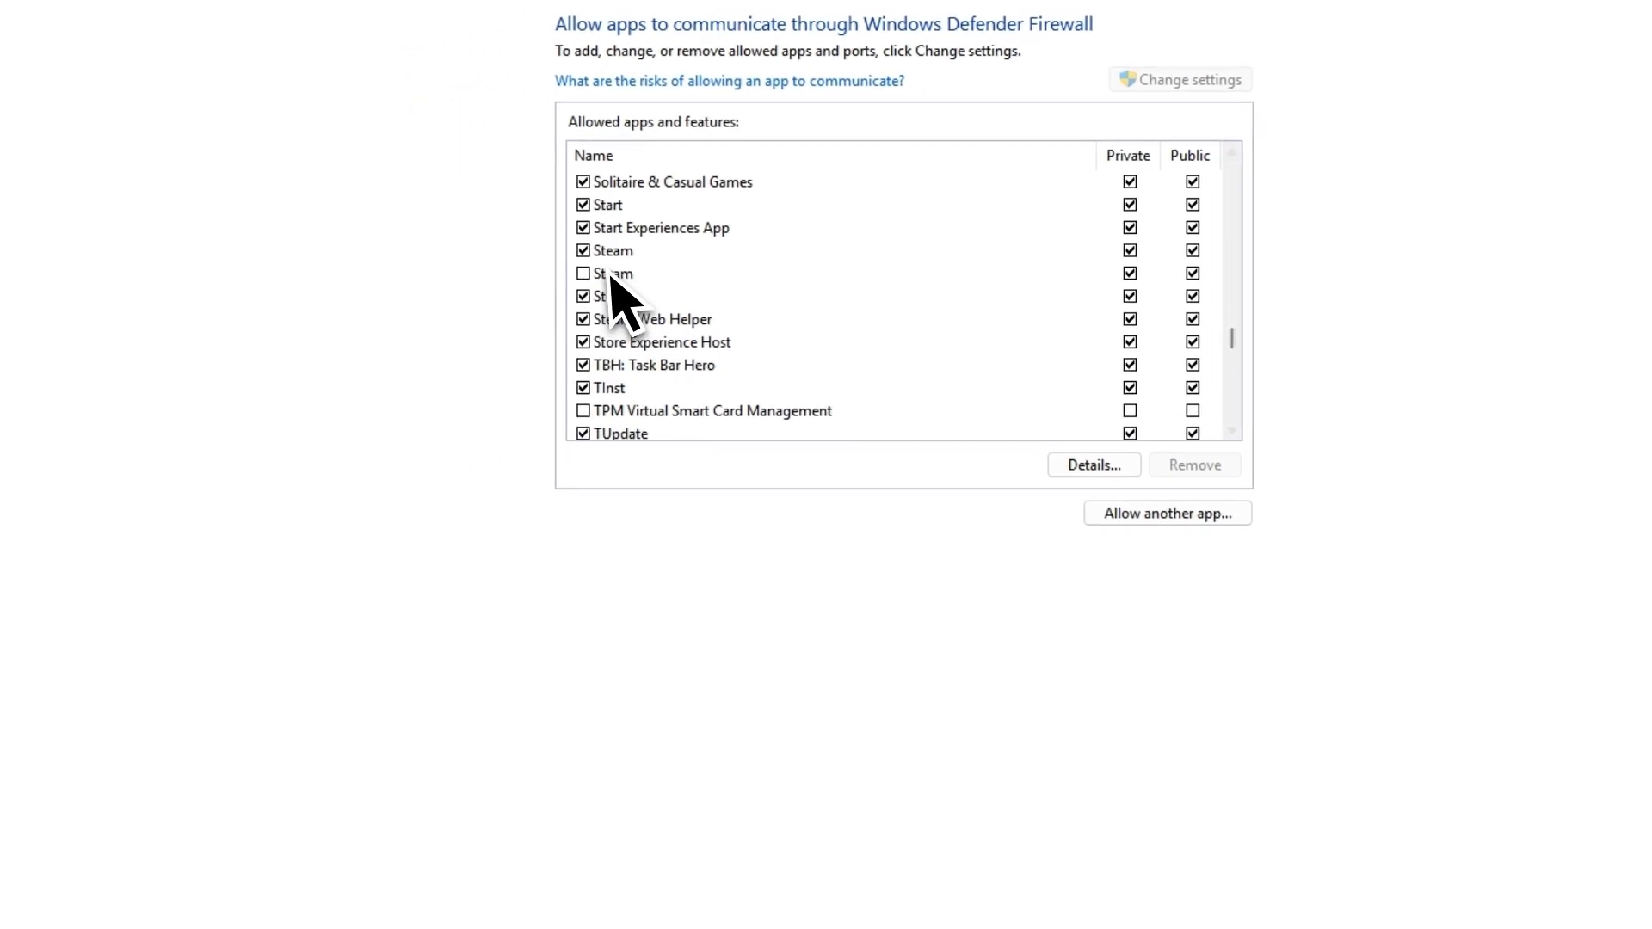
pyautogui.click(605, 252)
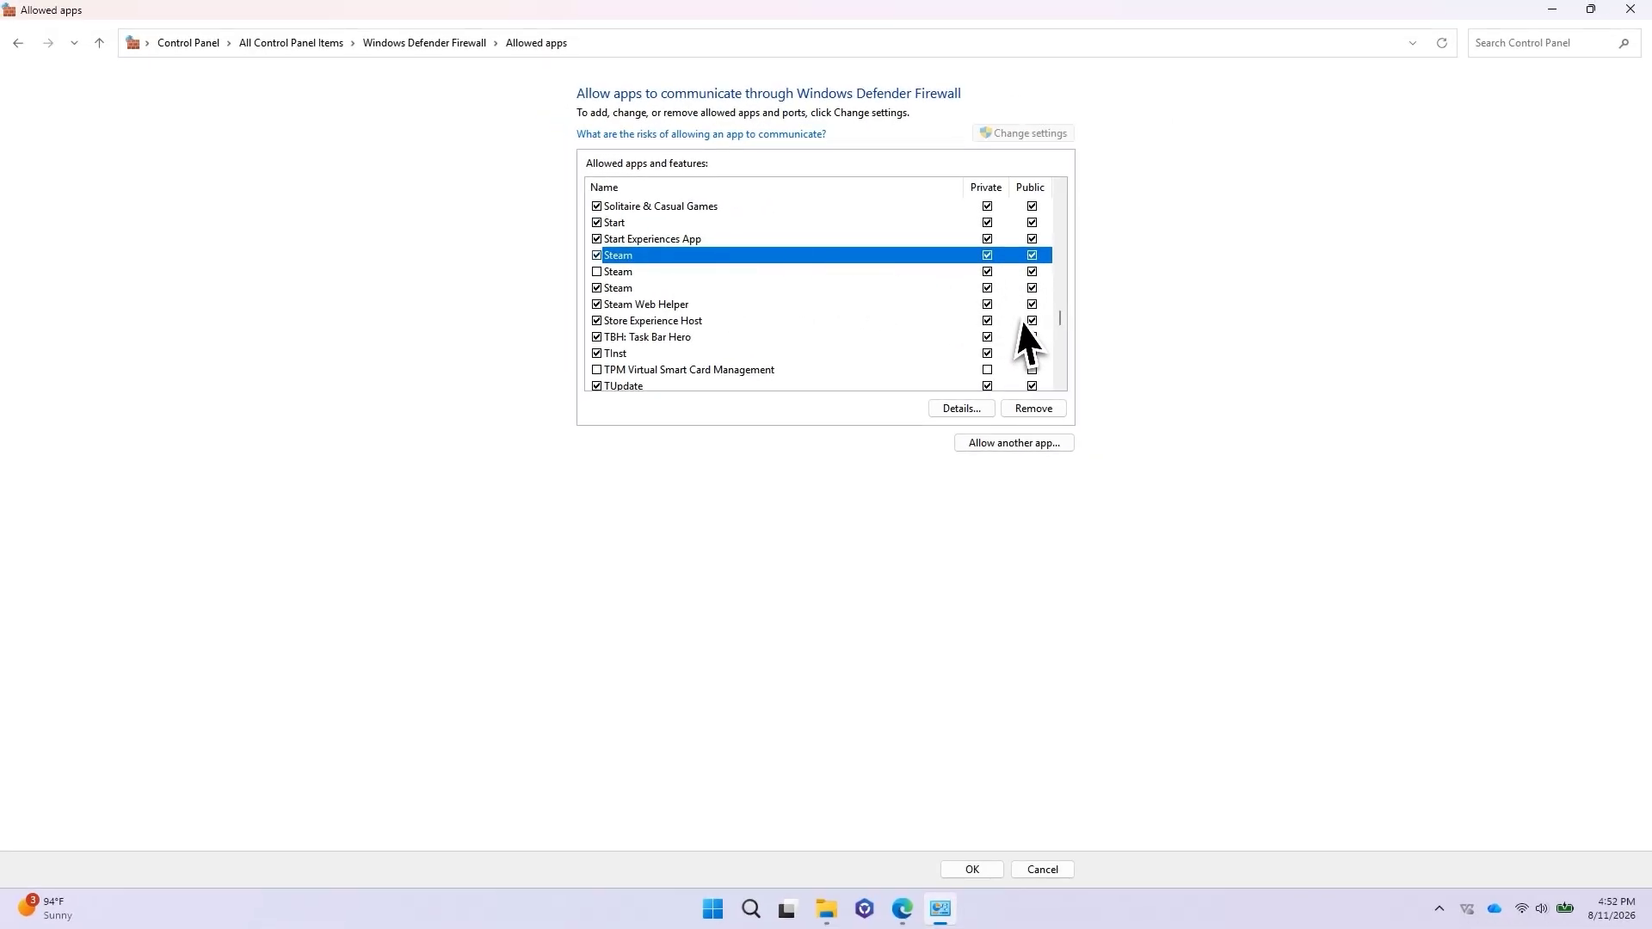
pyautogui.click(1051, 410)
pyautogui.click(910, 522)
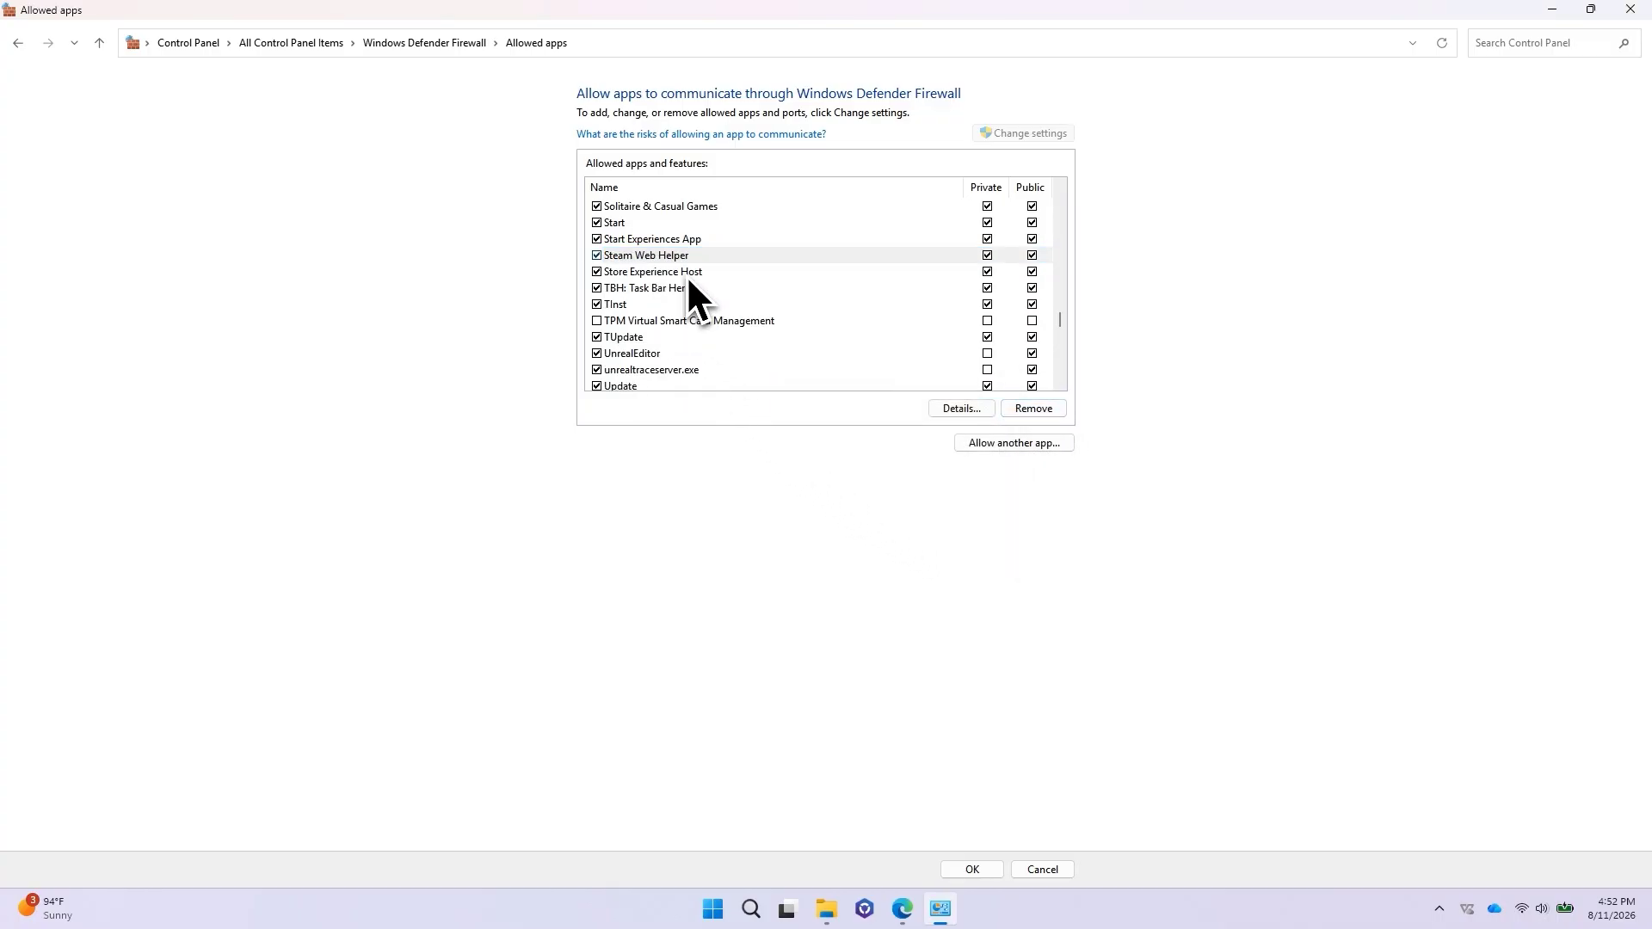
# Step: Start browsing for another app to allow through the firewall, and copy the folder path of Steam's shortcut from its file location
pyautogui.click(1006, 446)
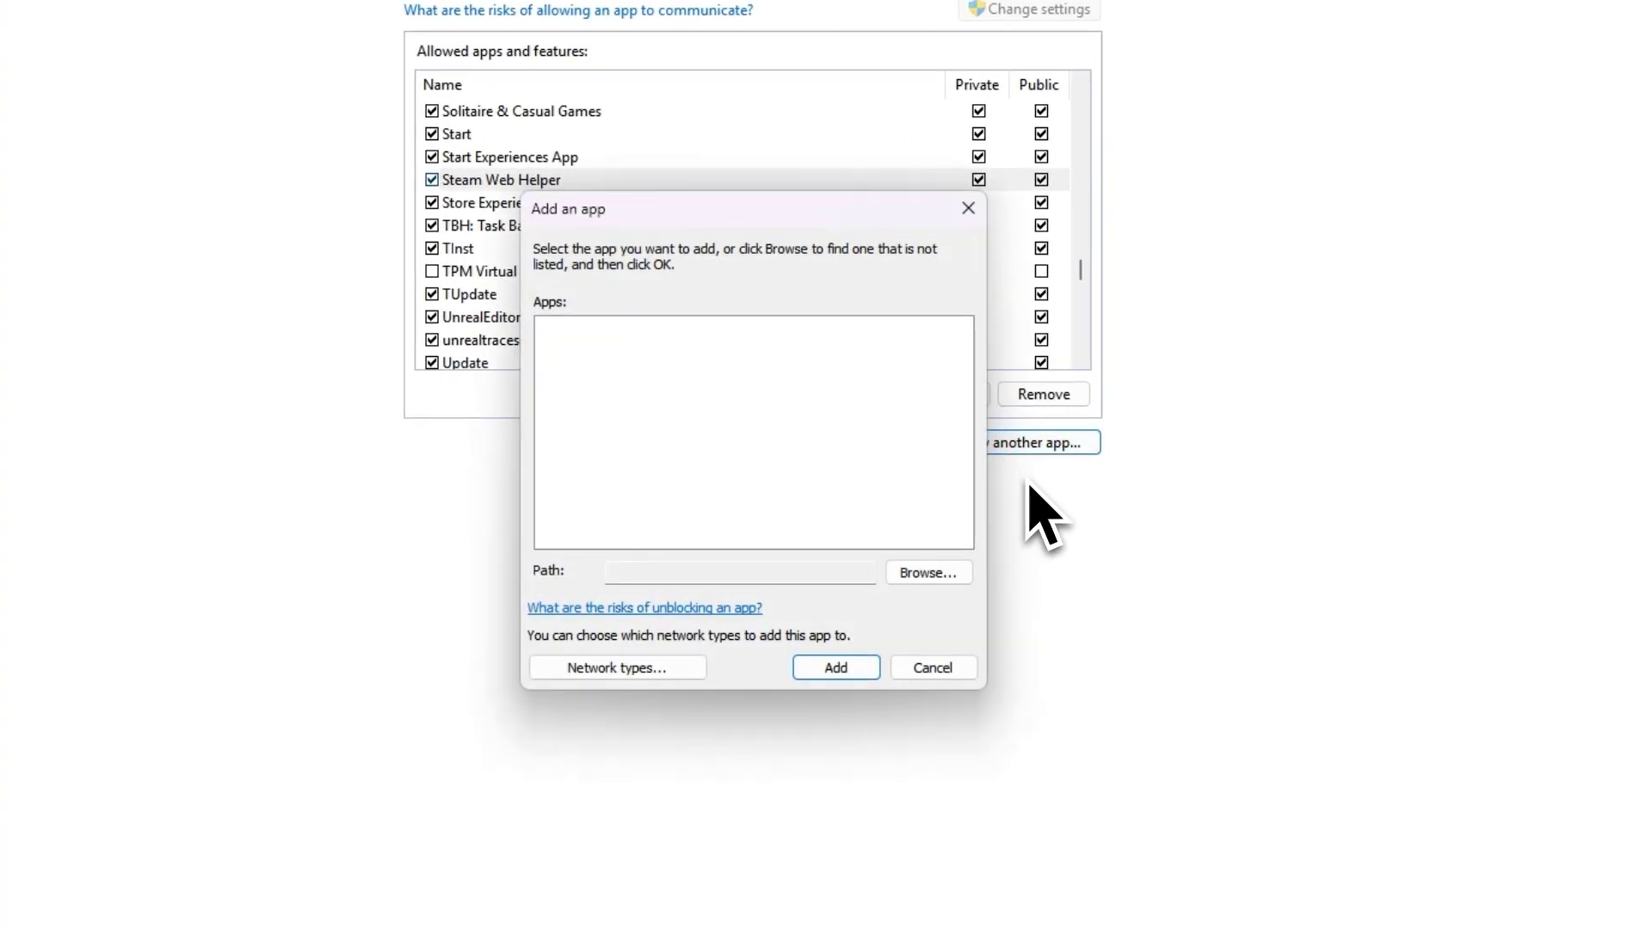
pyautogui.click(929, 574)
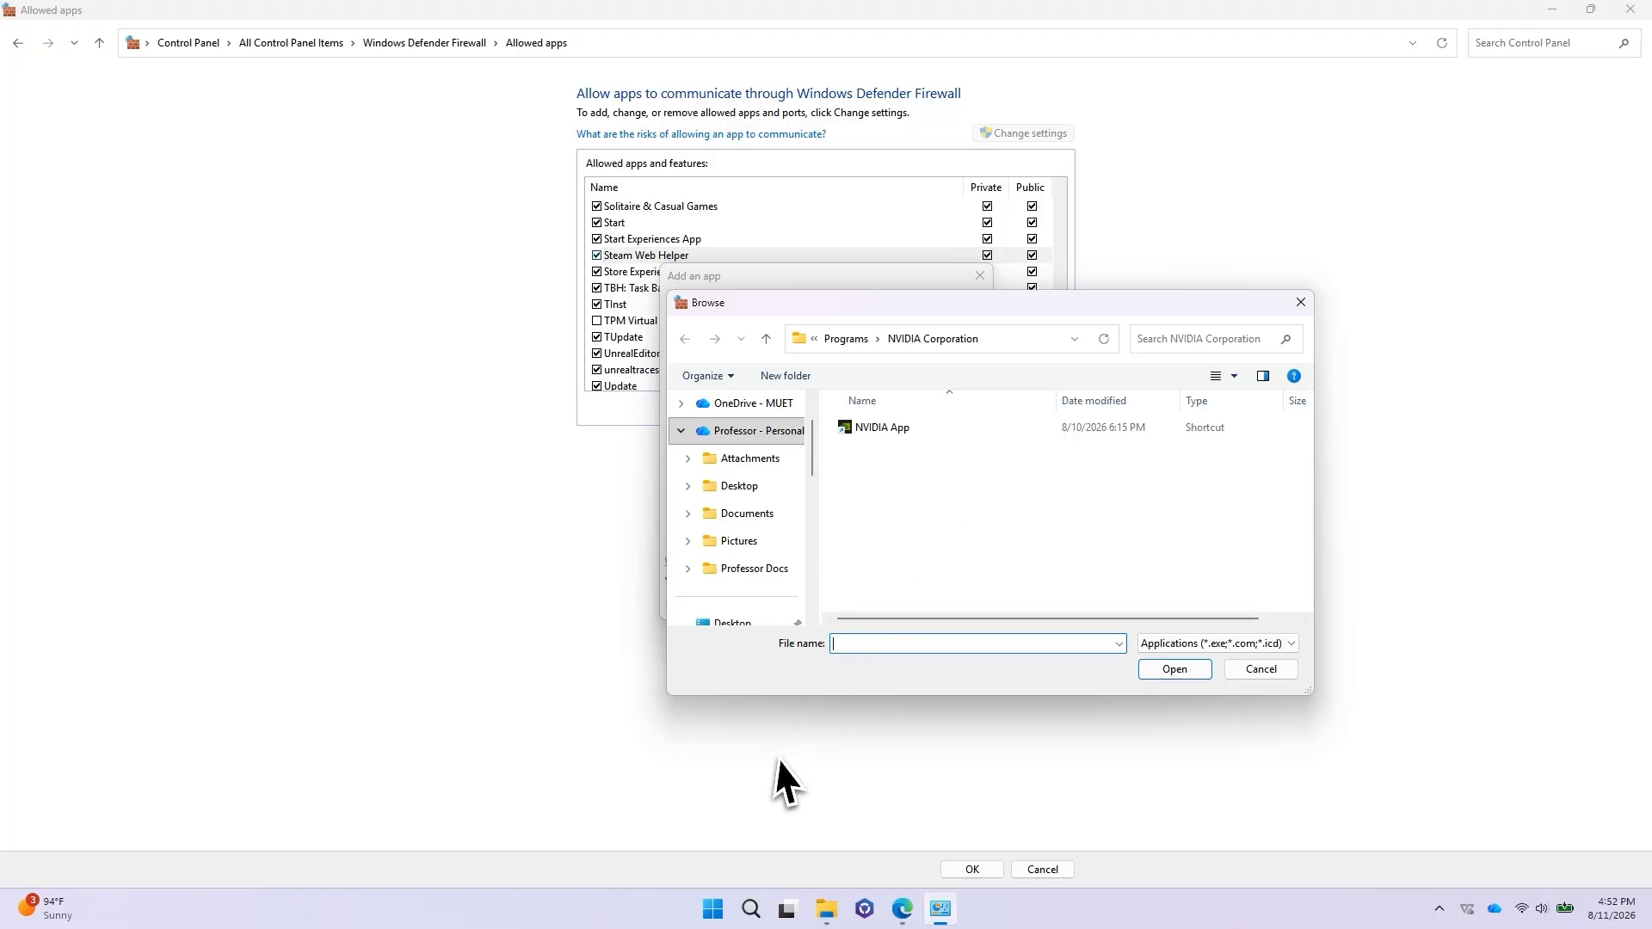
pyautogui.click(718, 913)
pyautogui.write('steam')
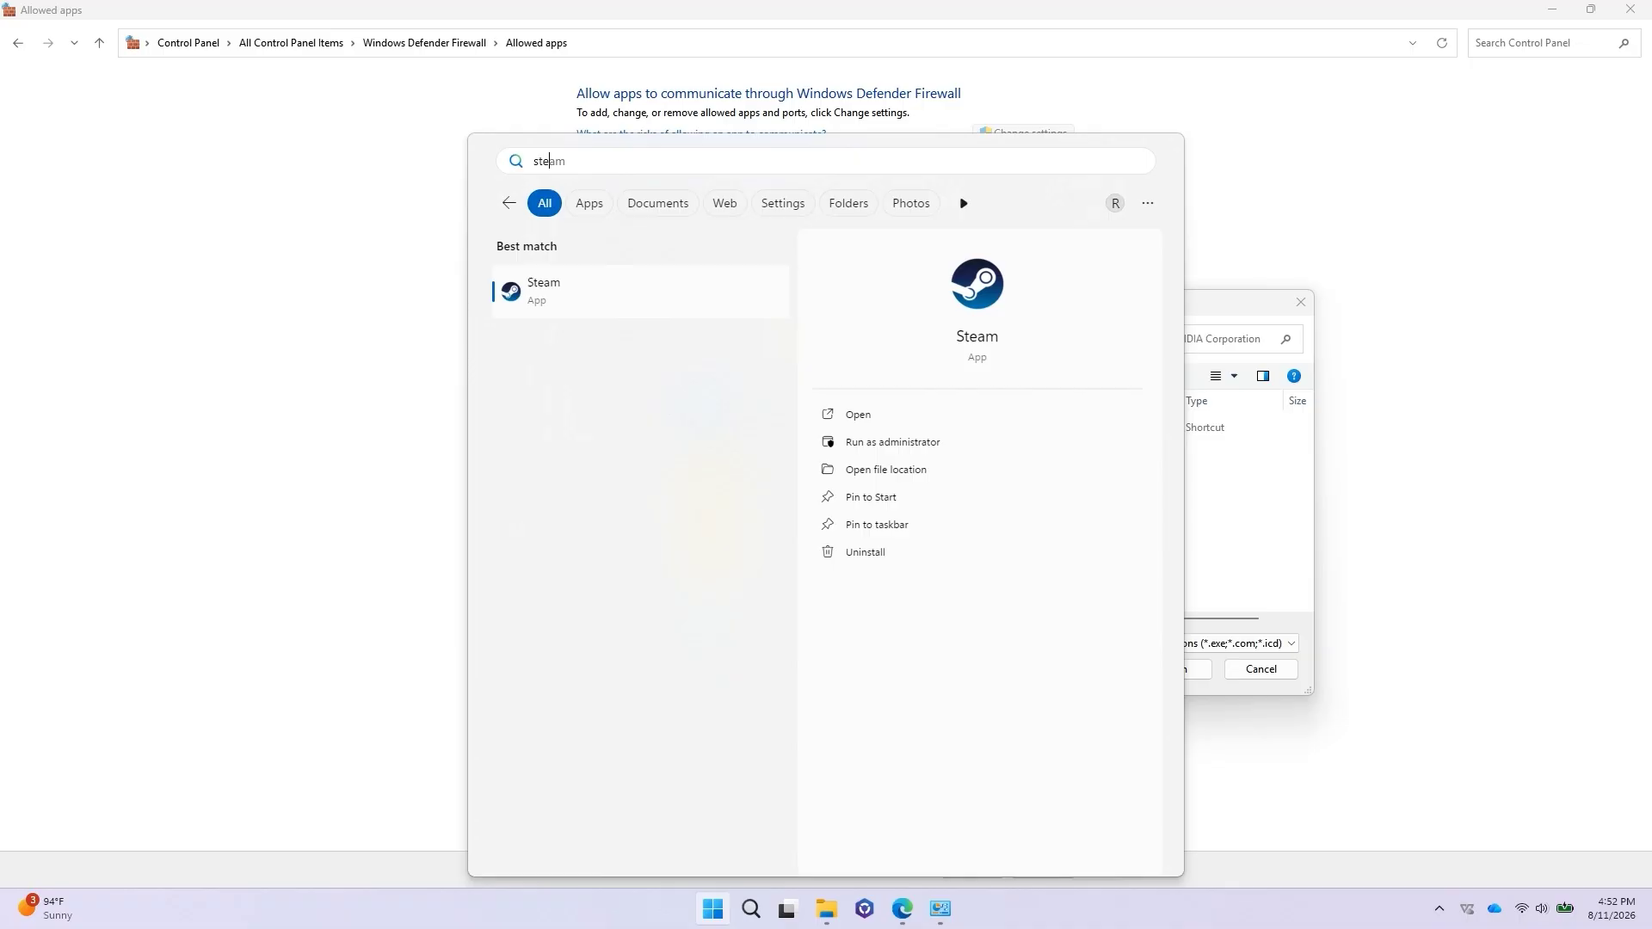
pyautogui.rightClick(563, 303)
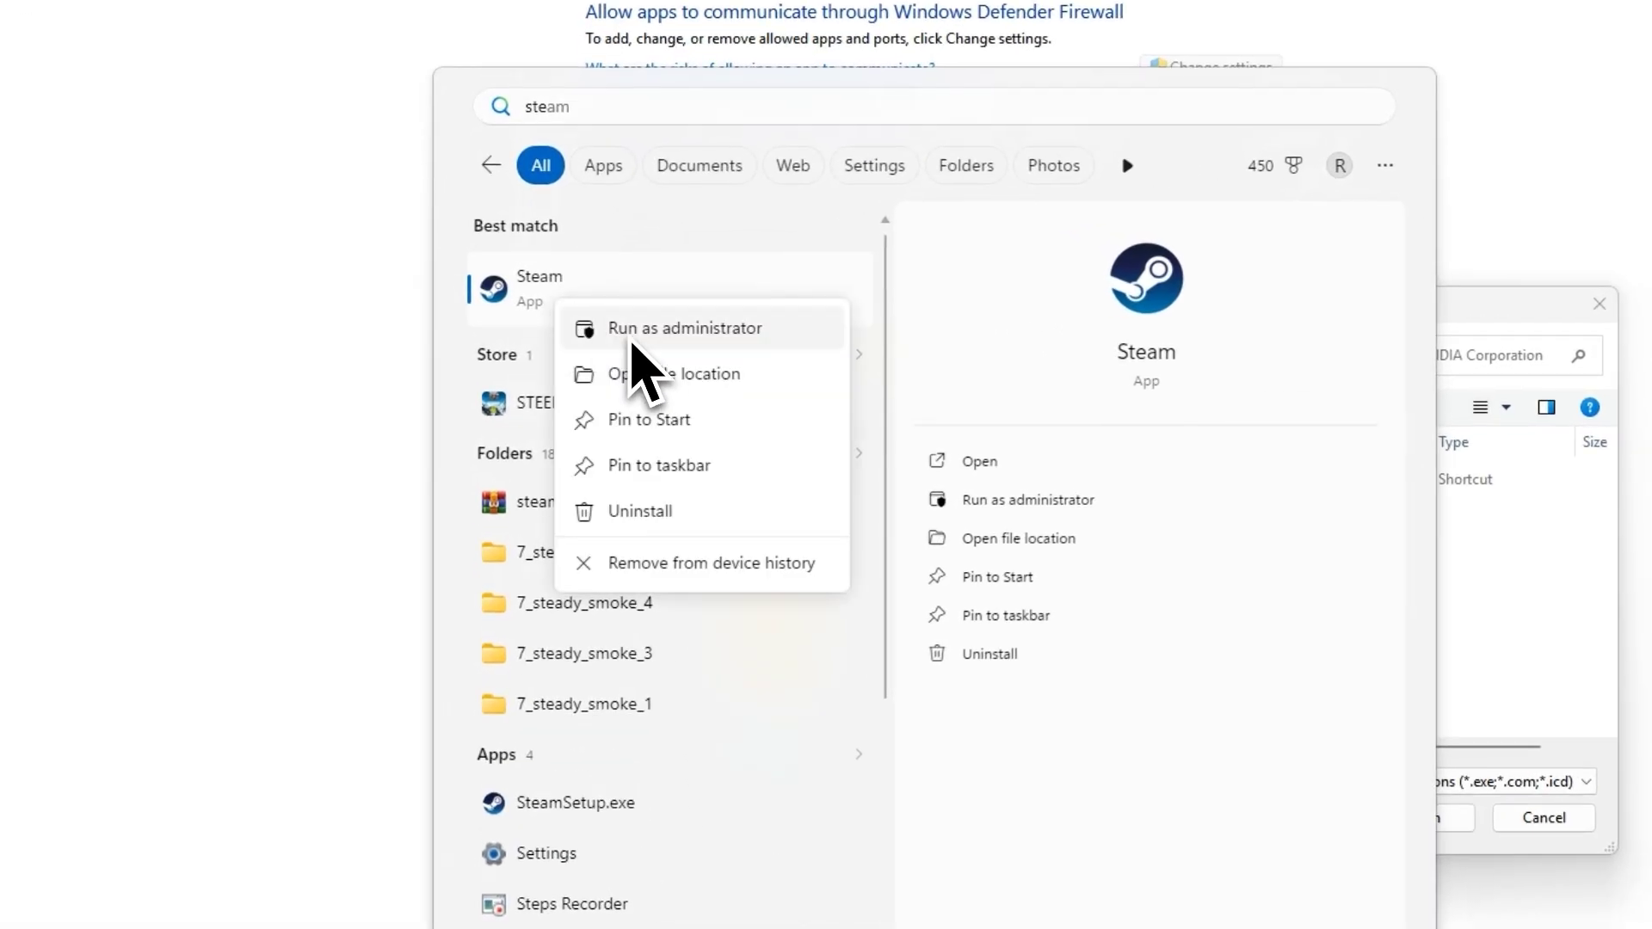
pyautogui.click(647, 376)
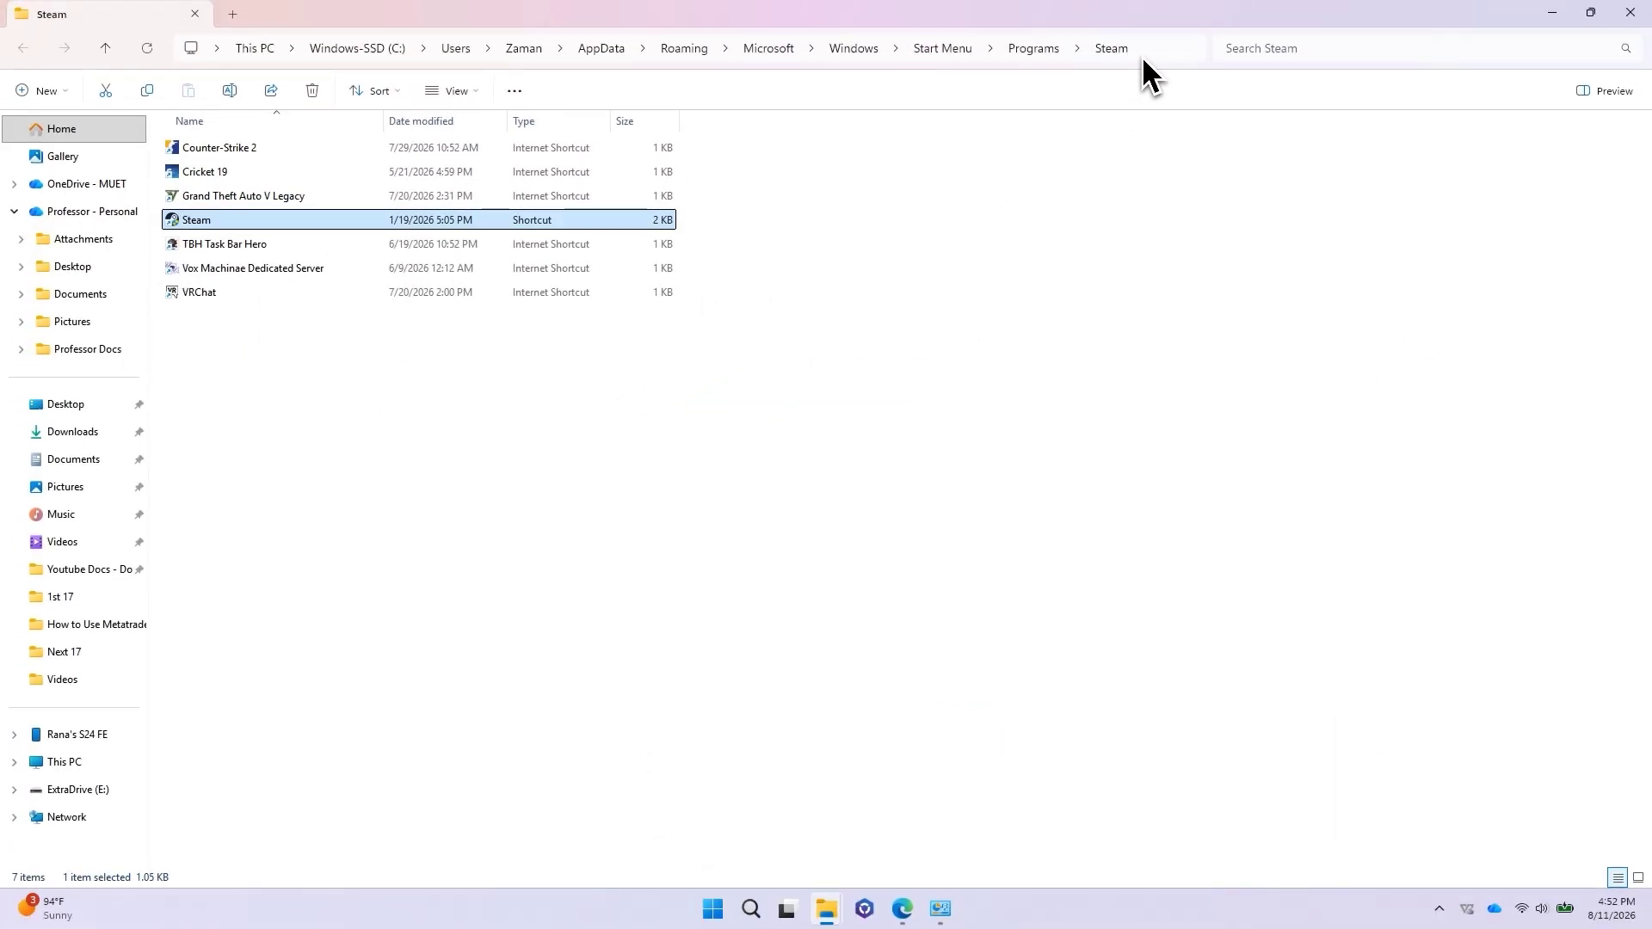
pyautogui.click(1143, 55)
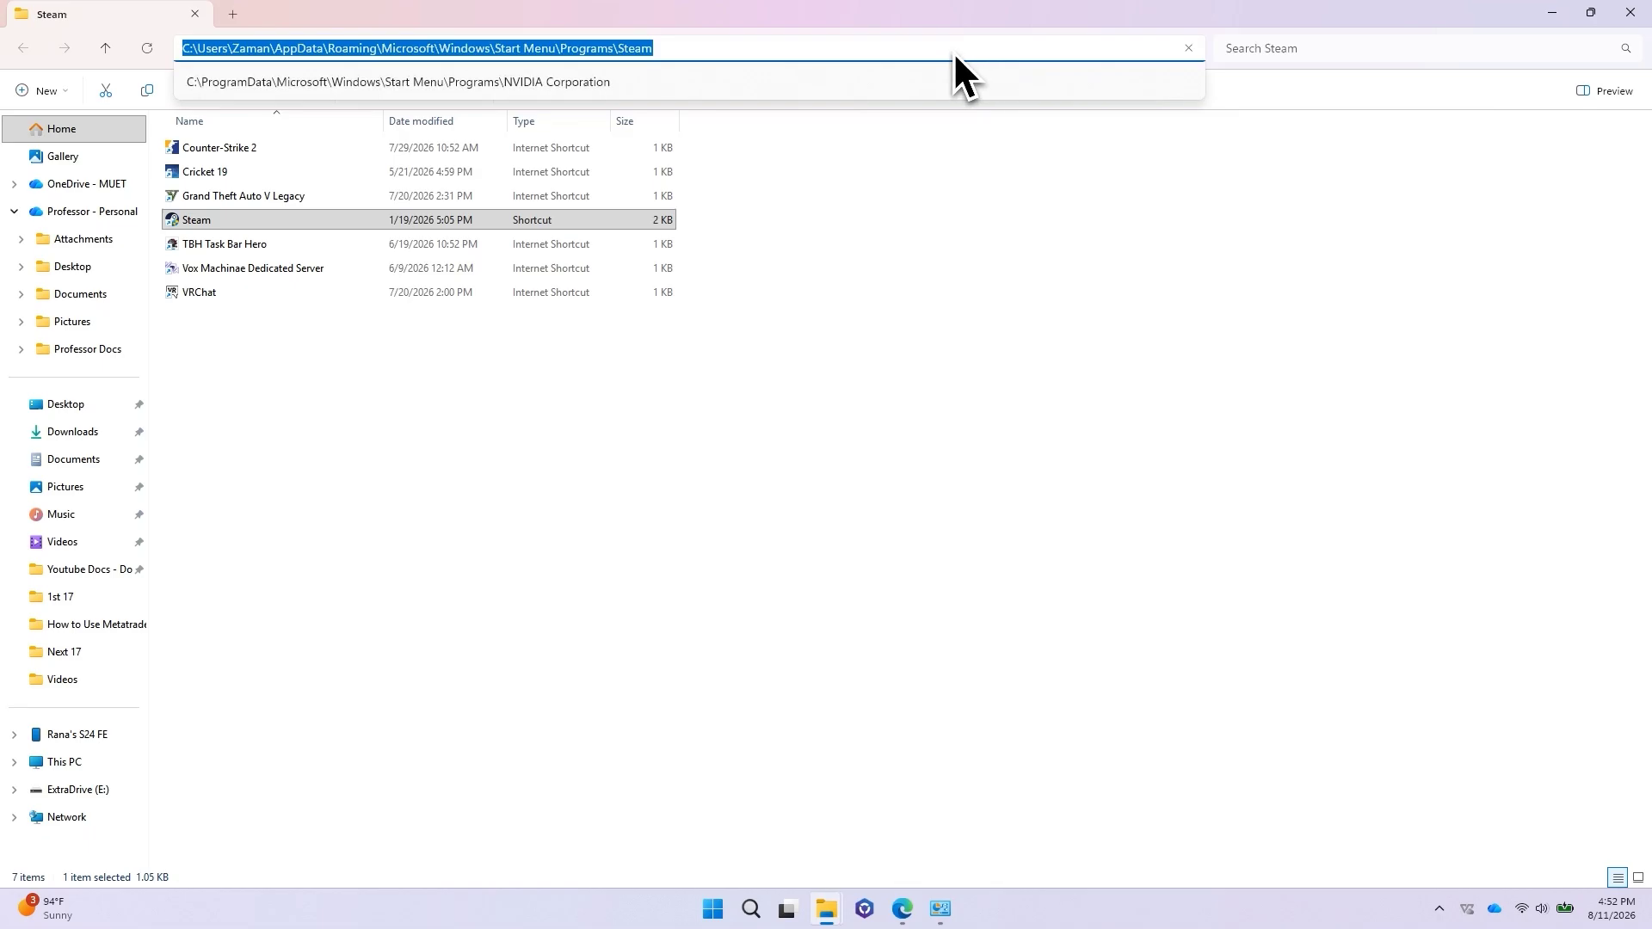
pyautogui.click(1552, 18)
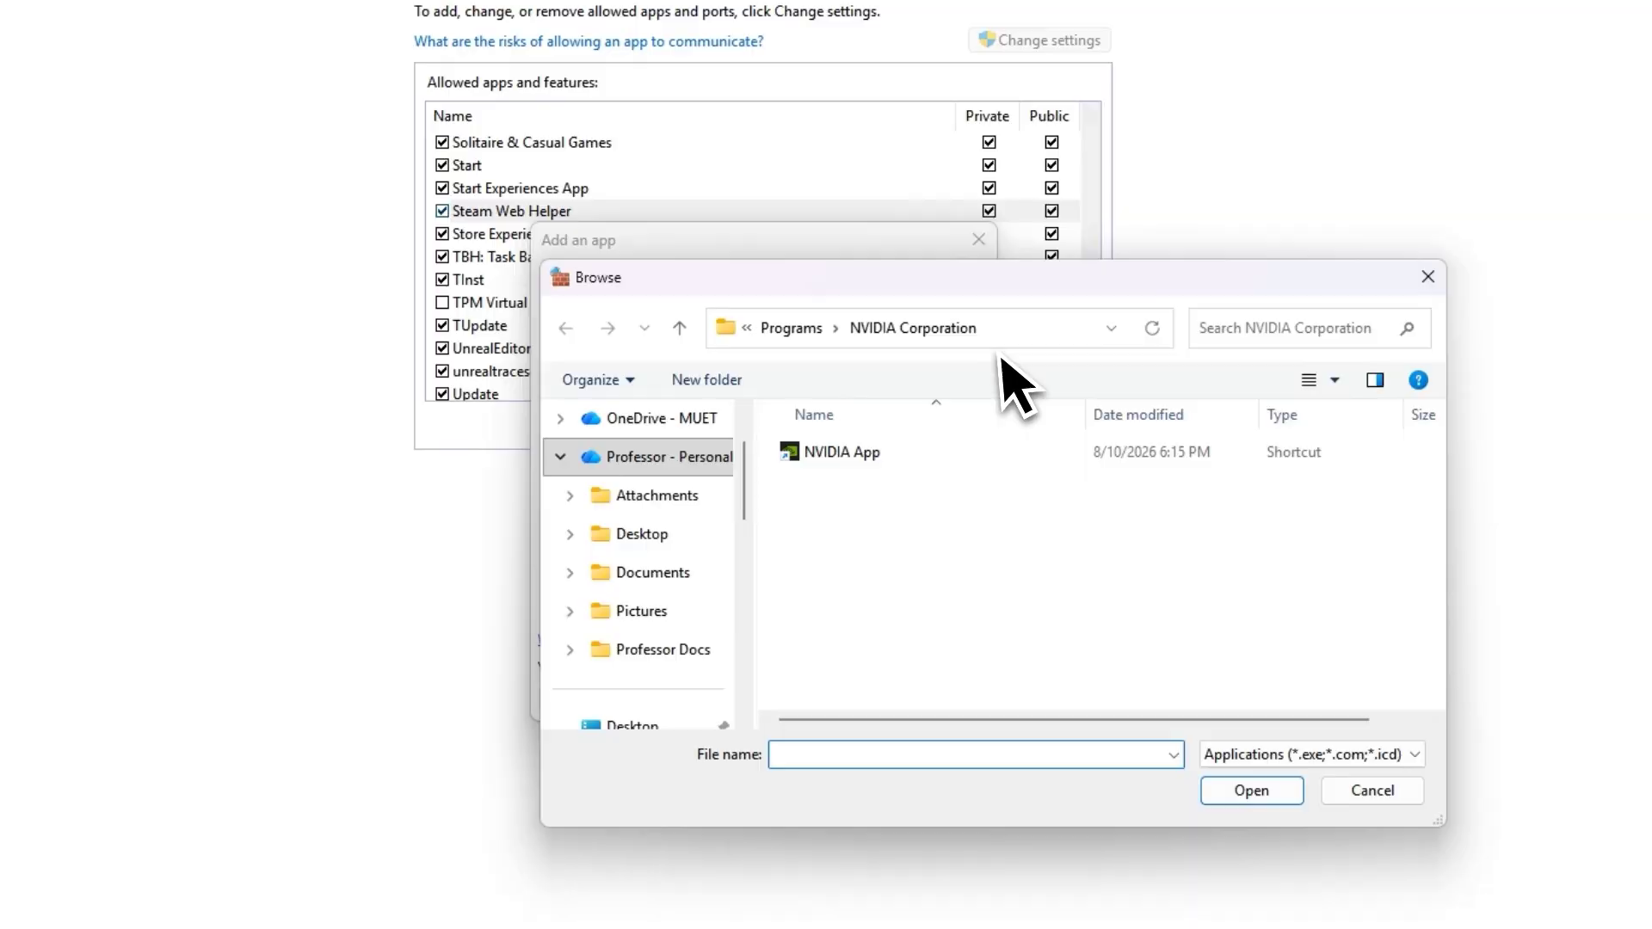
# Step: Browse to the copied Steam folder path, choose the Steam shortcut, and add it to the firewall's allowed apps
pyautogui.click(1011, 342)
pyautogui.hotkey('ctrl', 'v')
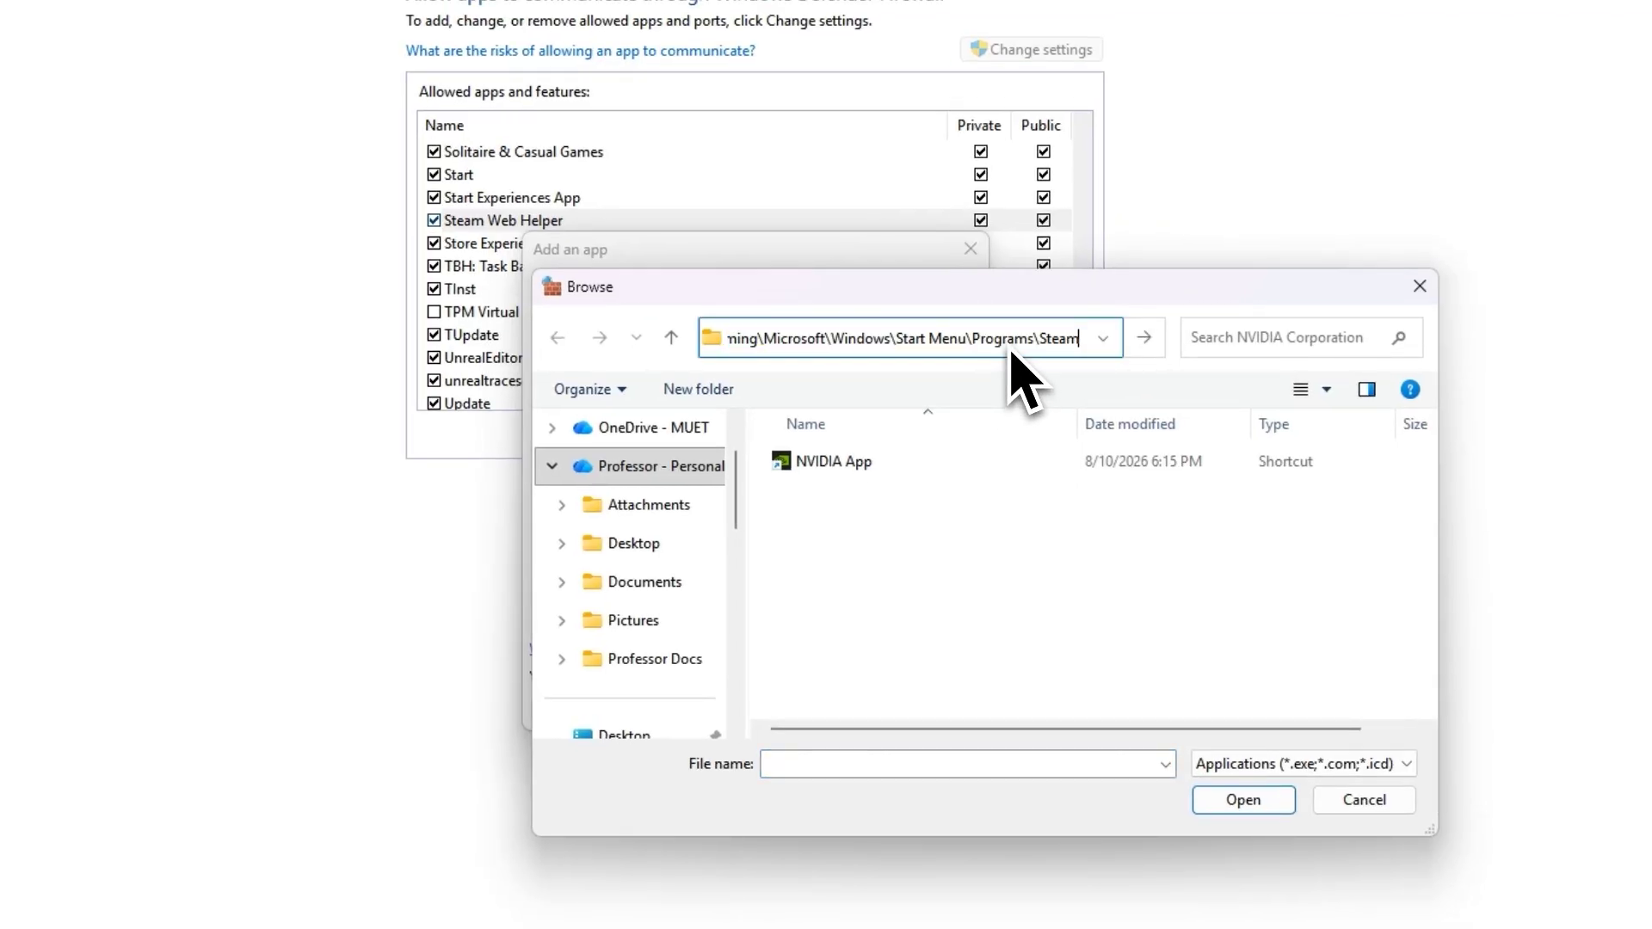
pyautogui.press('Return')
pyautogui.click(818, 469)
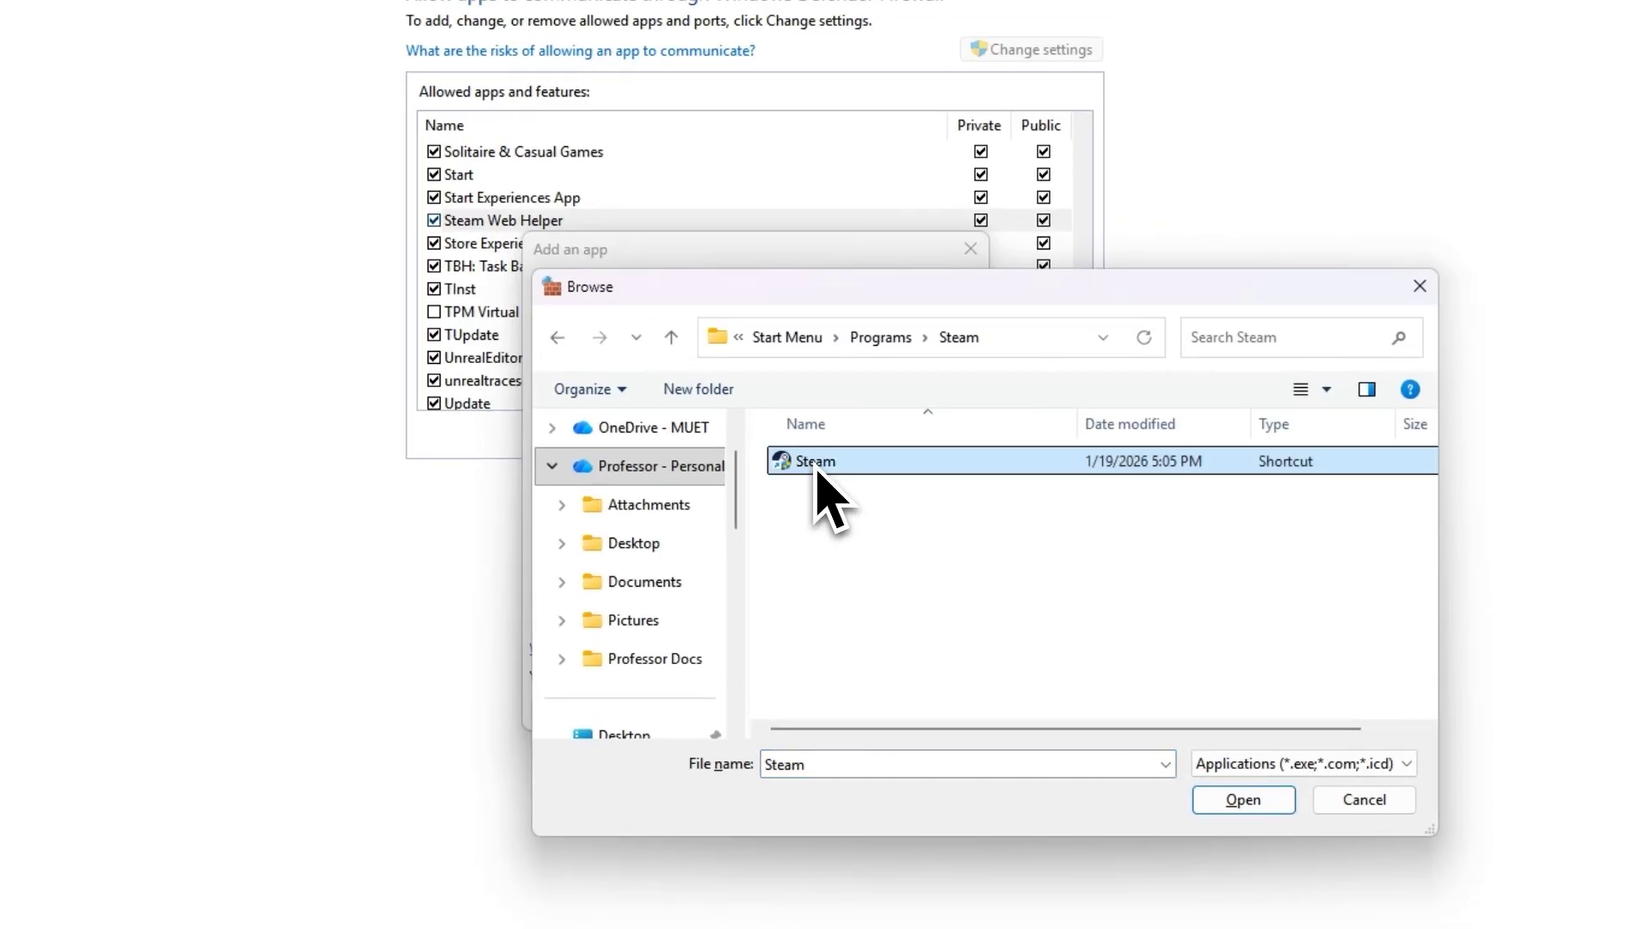
pyautogui.doubleClick(818, 472)
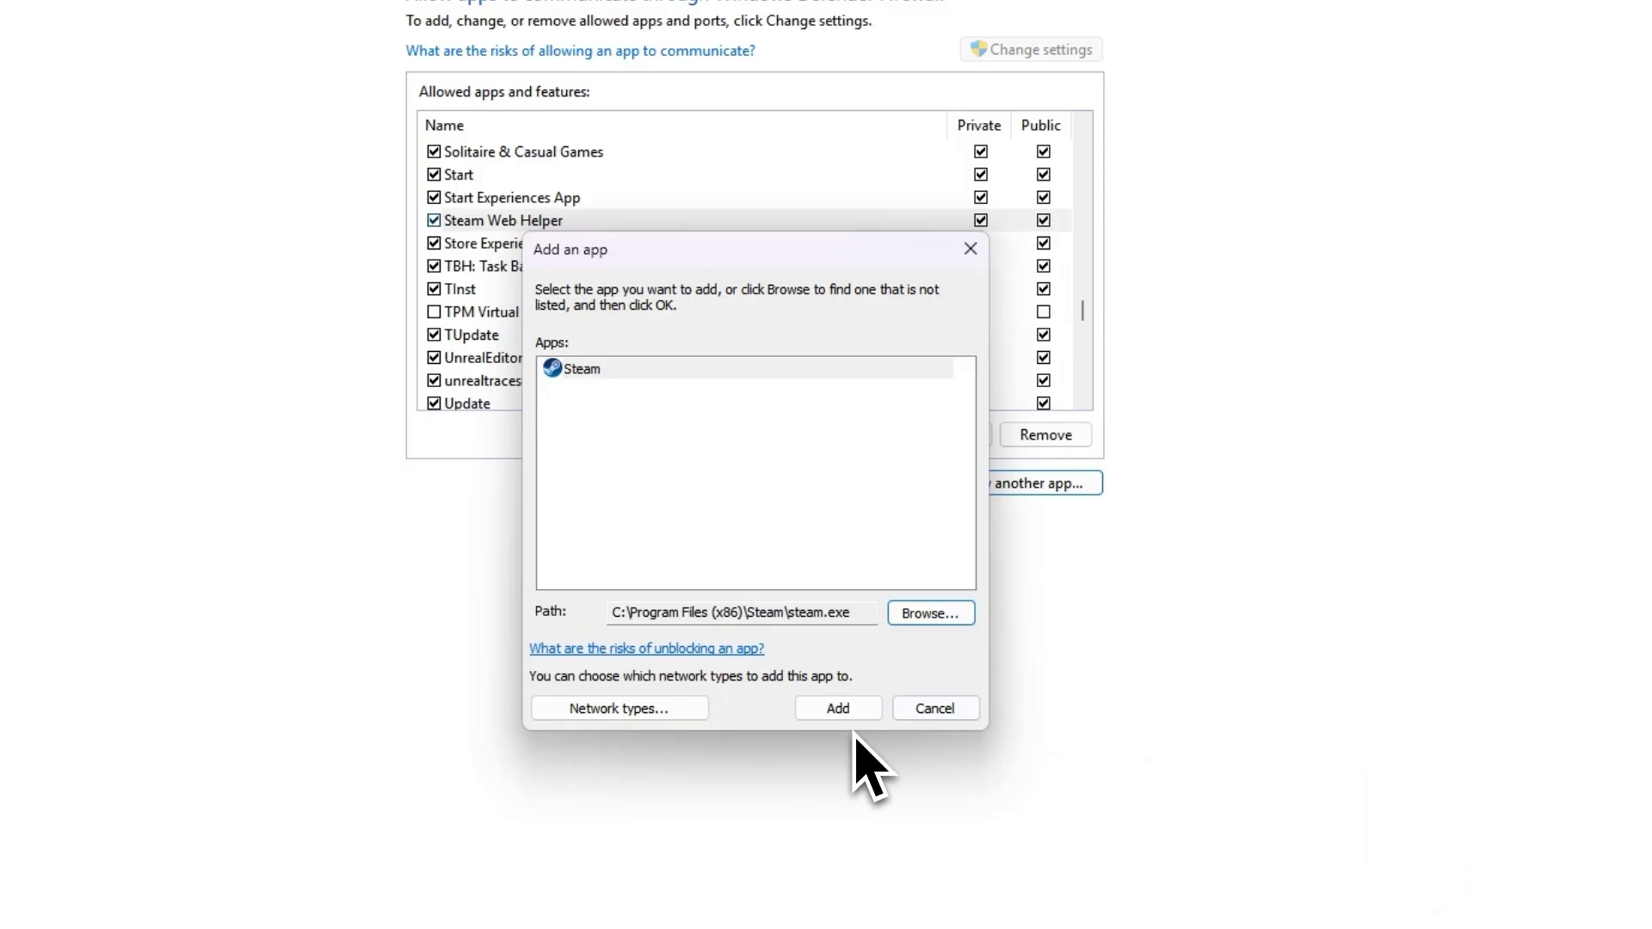
pyautogui.click(841, 708)
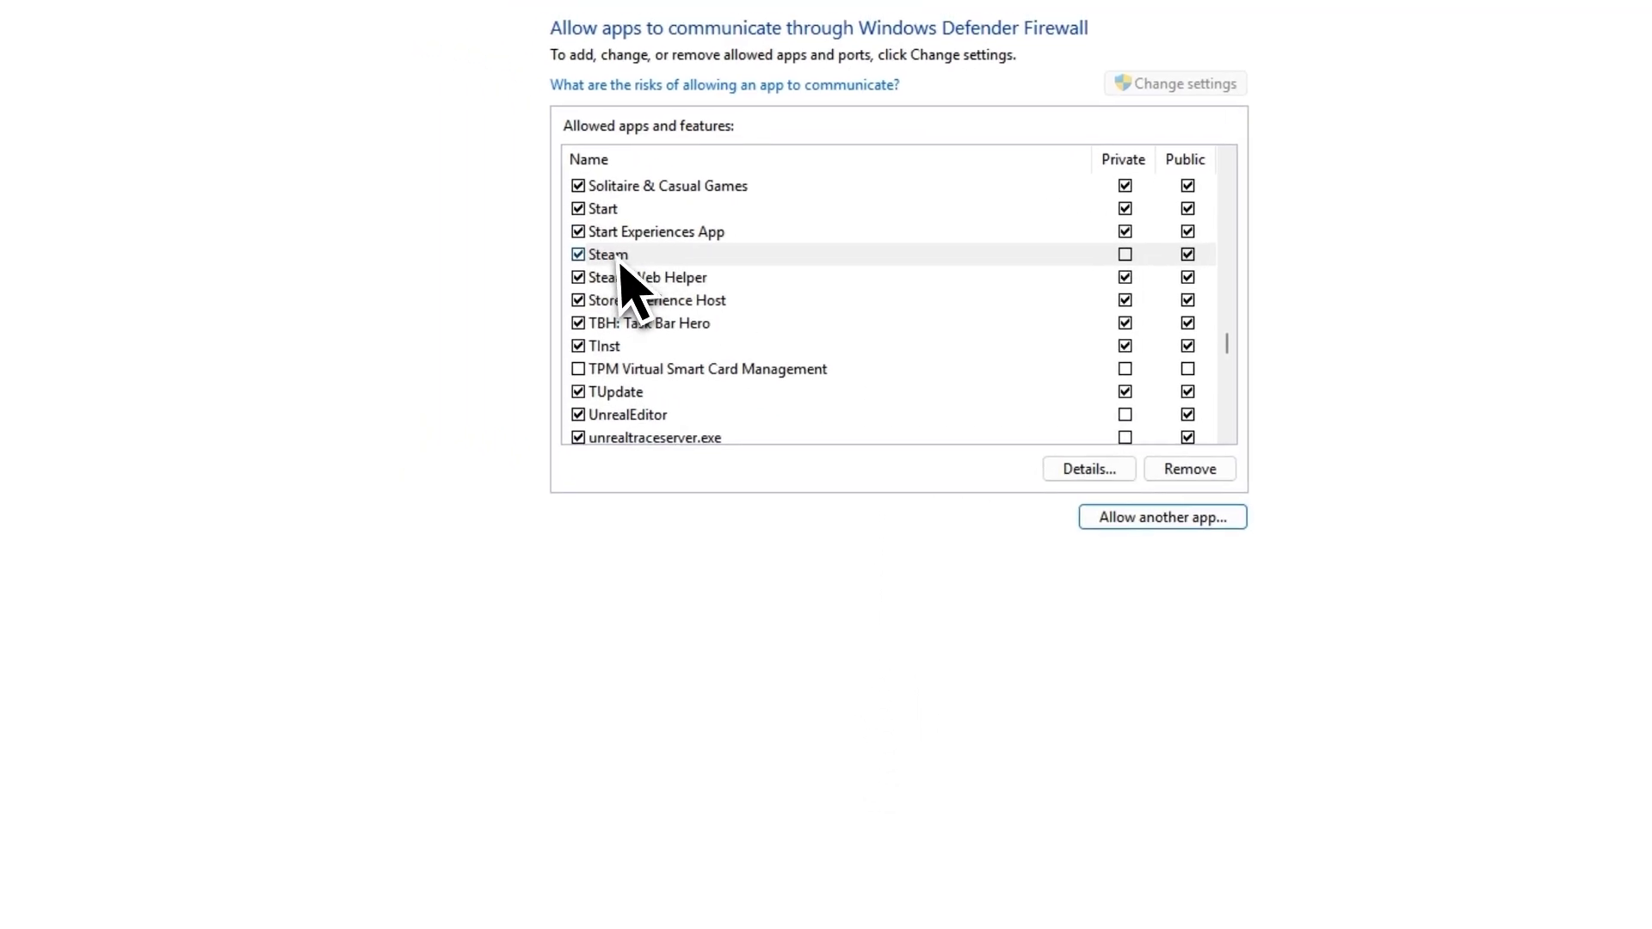
# Step: Allow Steam through the firewall on private networks as well, save the allowed apps changes, and close the window
pyautogui.click(998, 257)
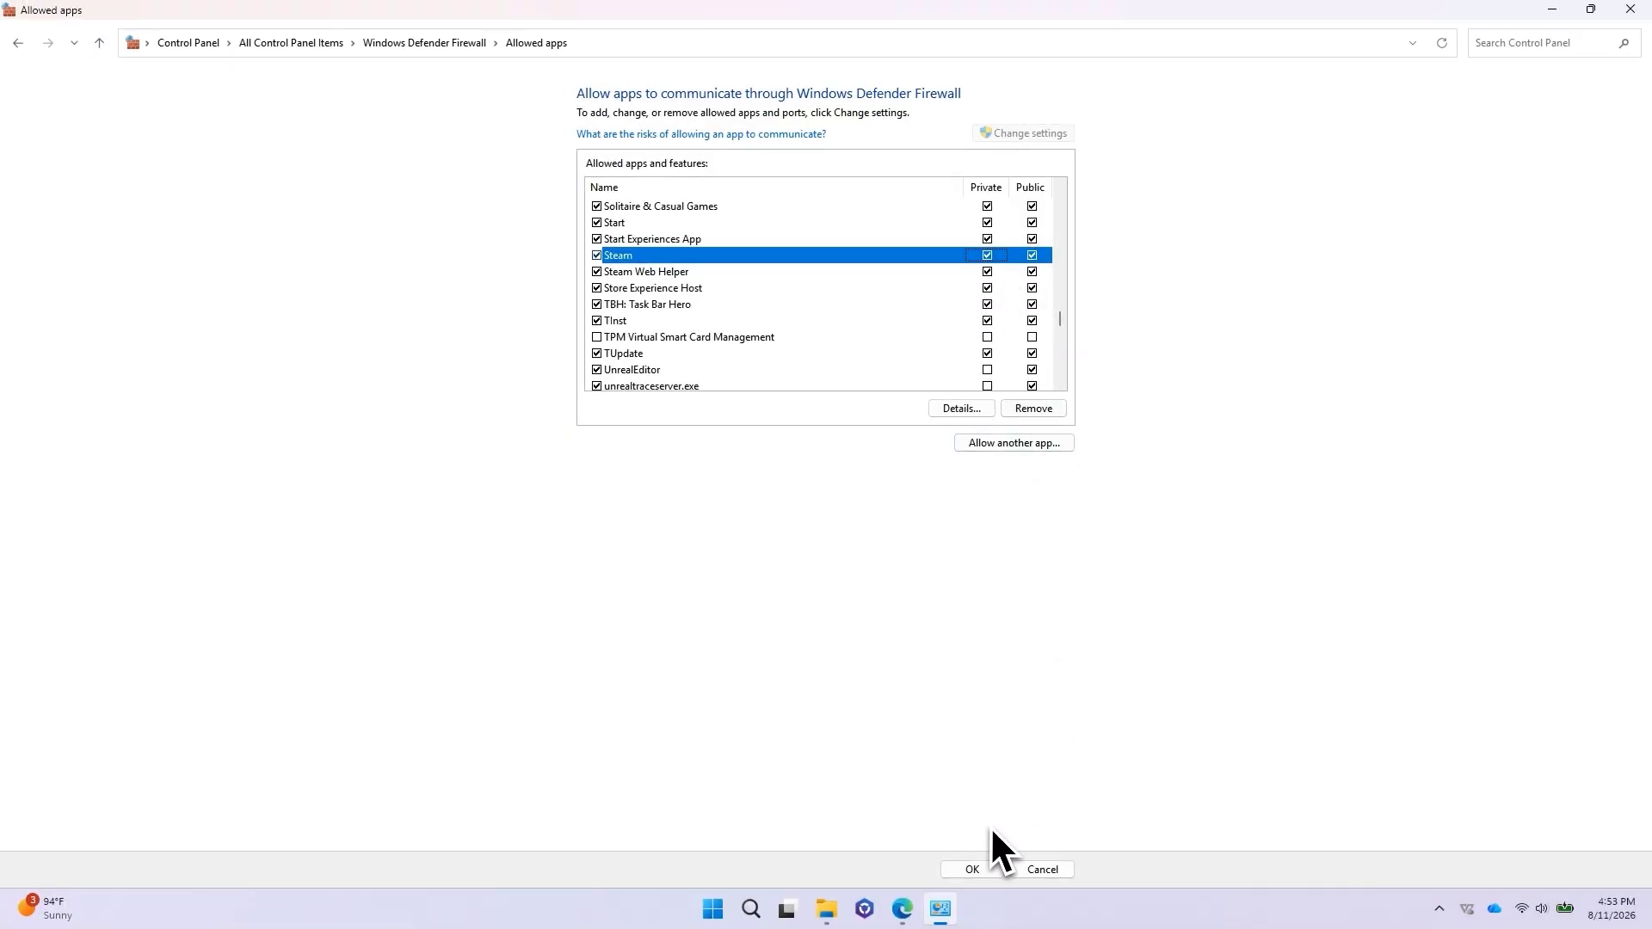
pyautogui.click(977, 870)
pyautogui.click(1630, 10)
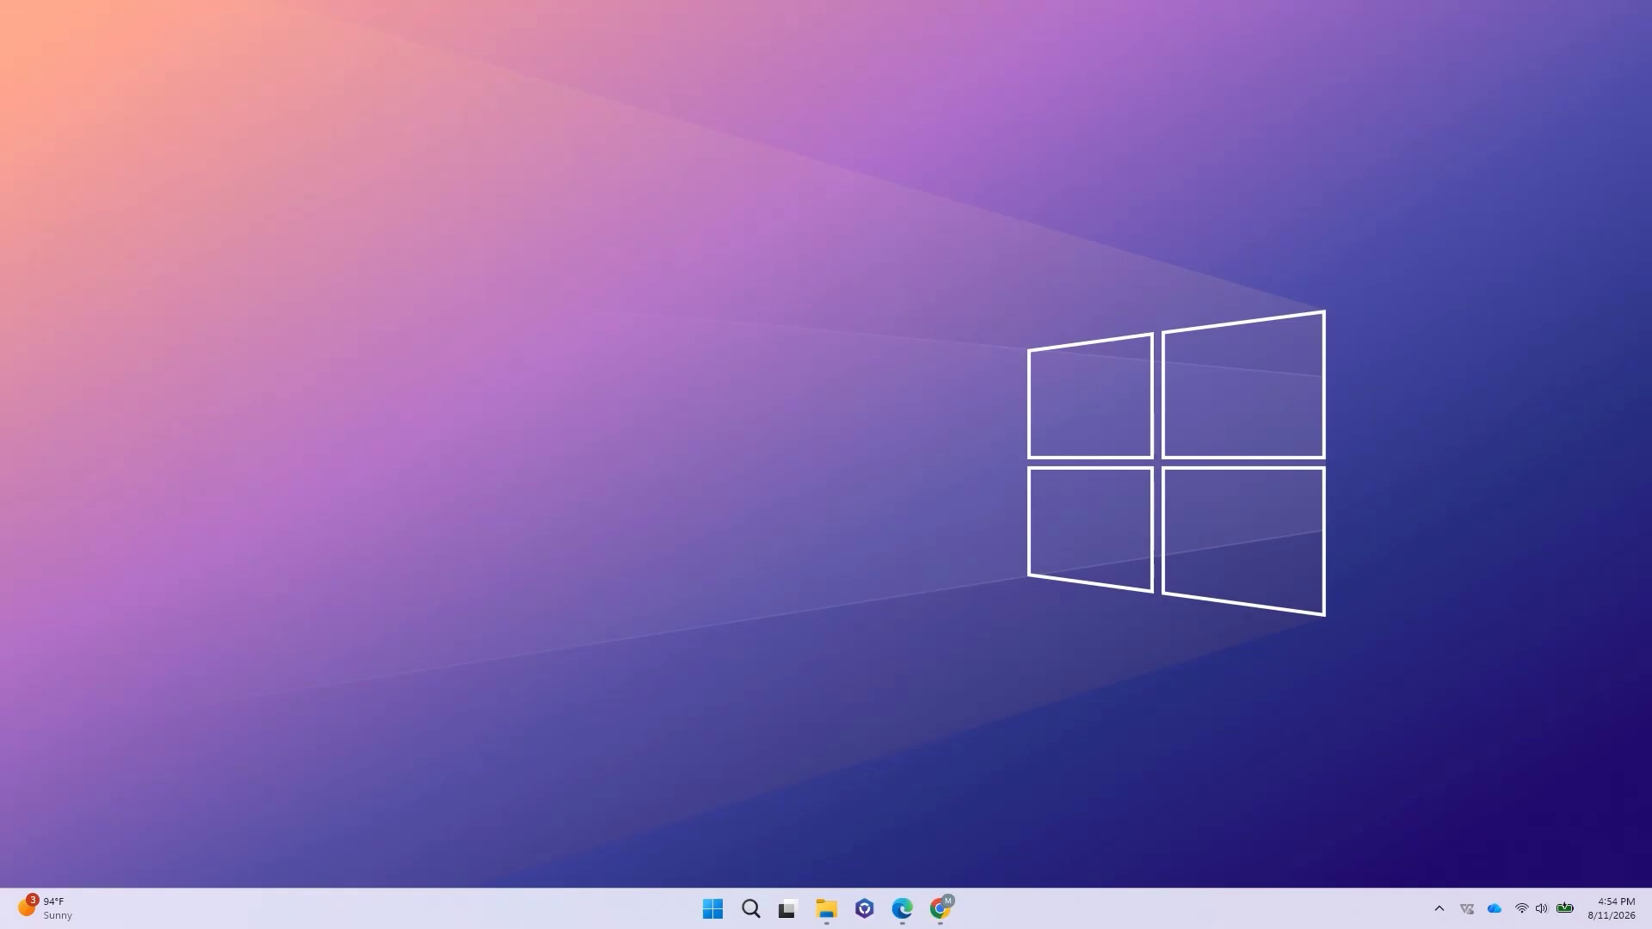
# Step: Open the local app data folder by running %localappdata% from the Run dialog
pyautogui.click(720, 919)
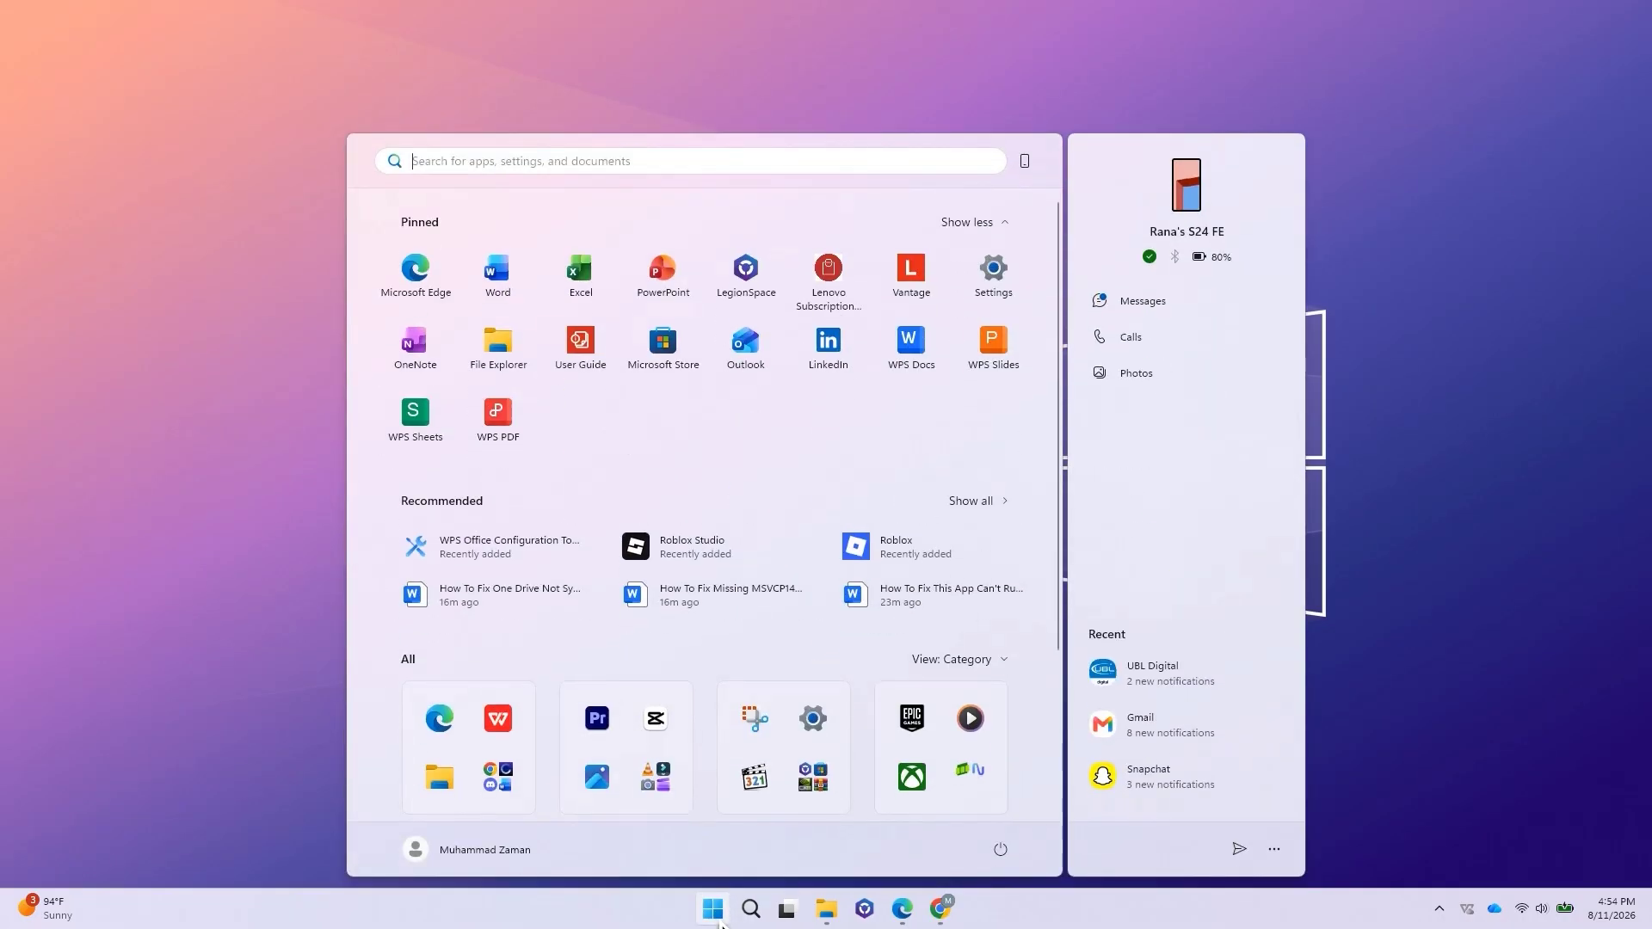
pyautogui.write('run')
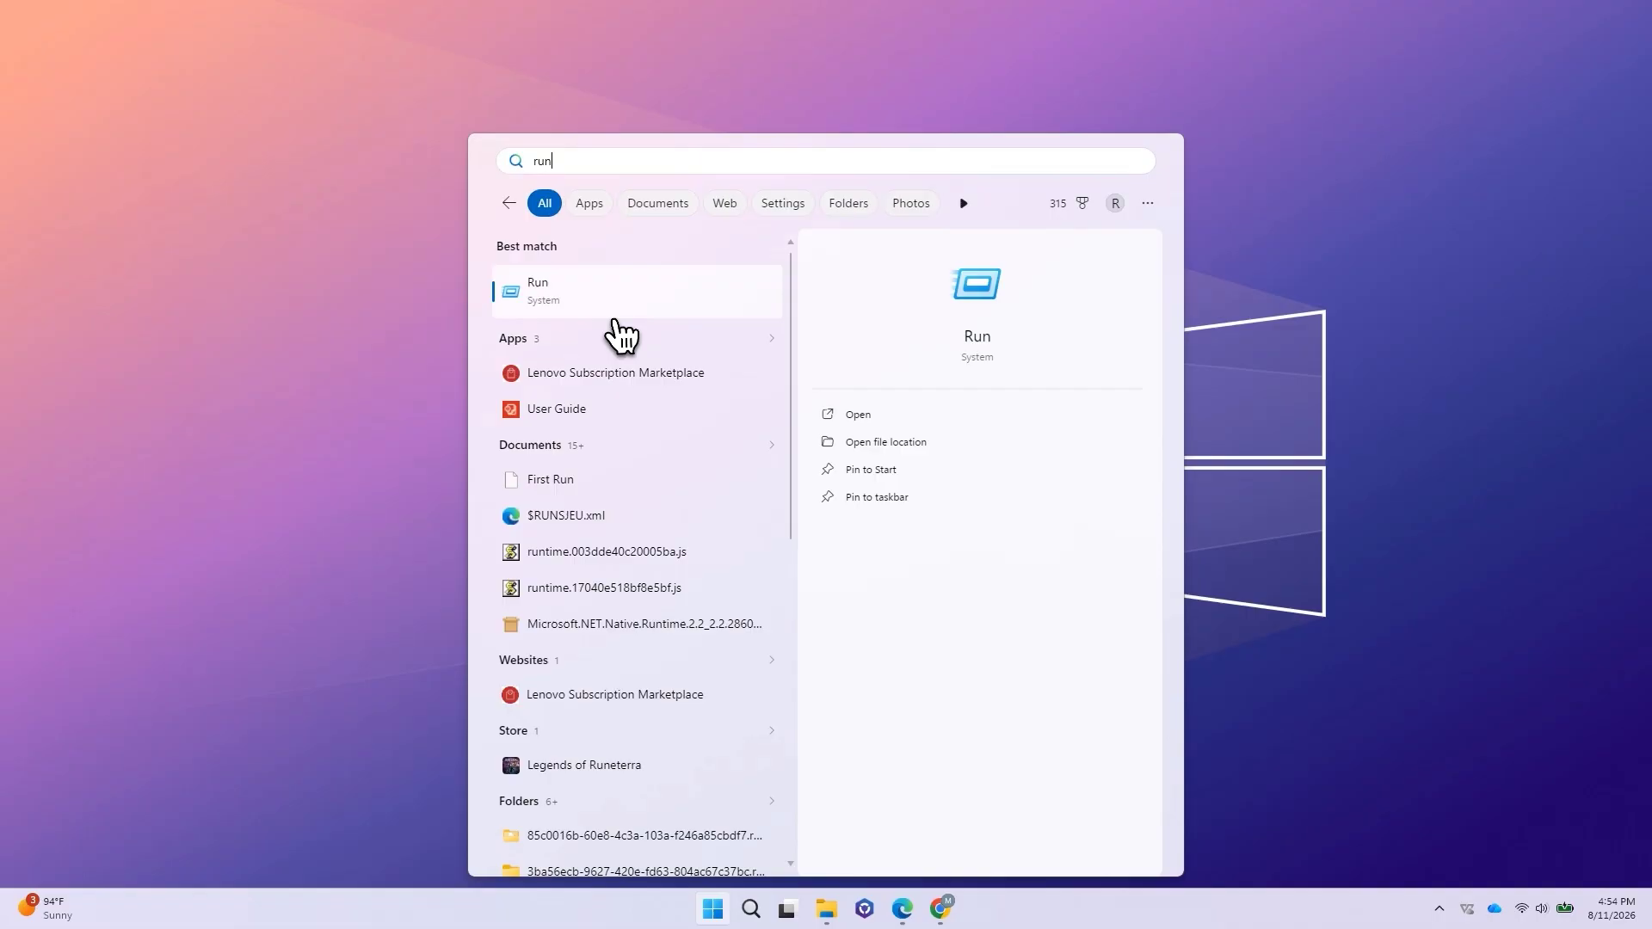
pyautogui.click(611, 302)
pyautogui.moveTo(272, 715); pyautogui.dragTo(531, 320)
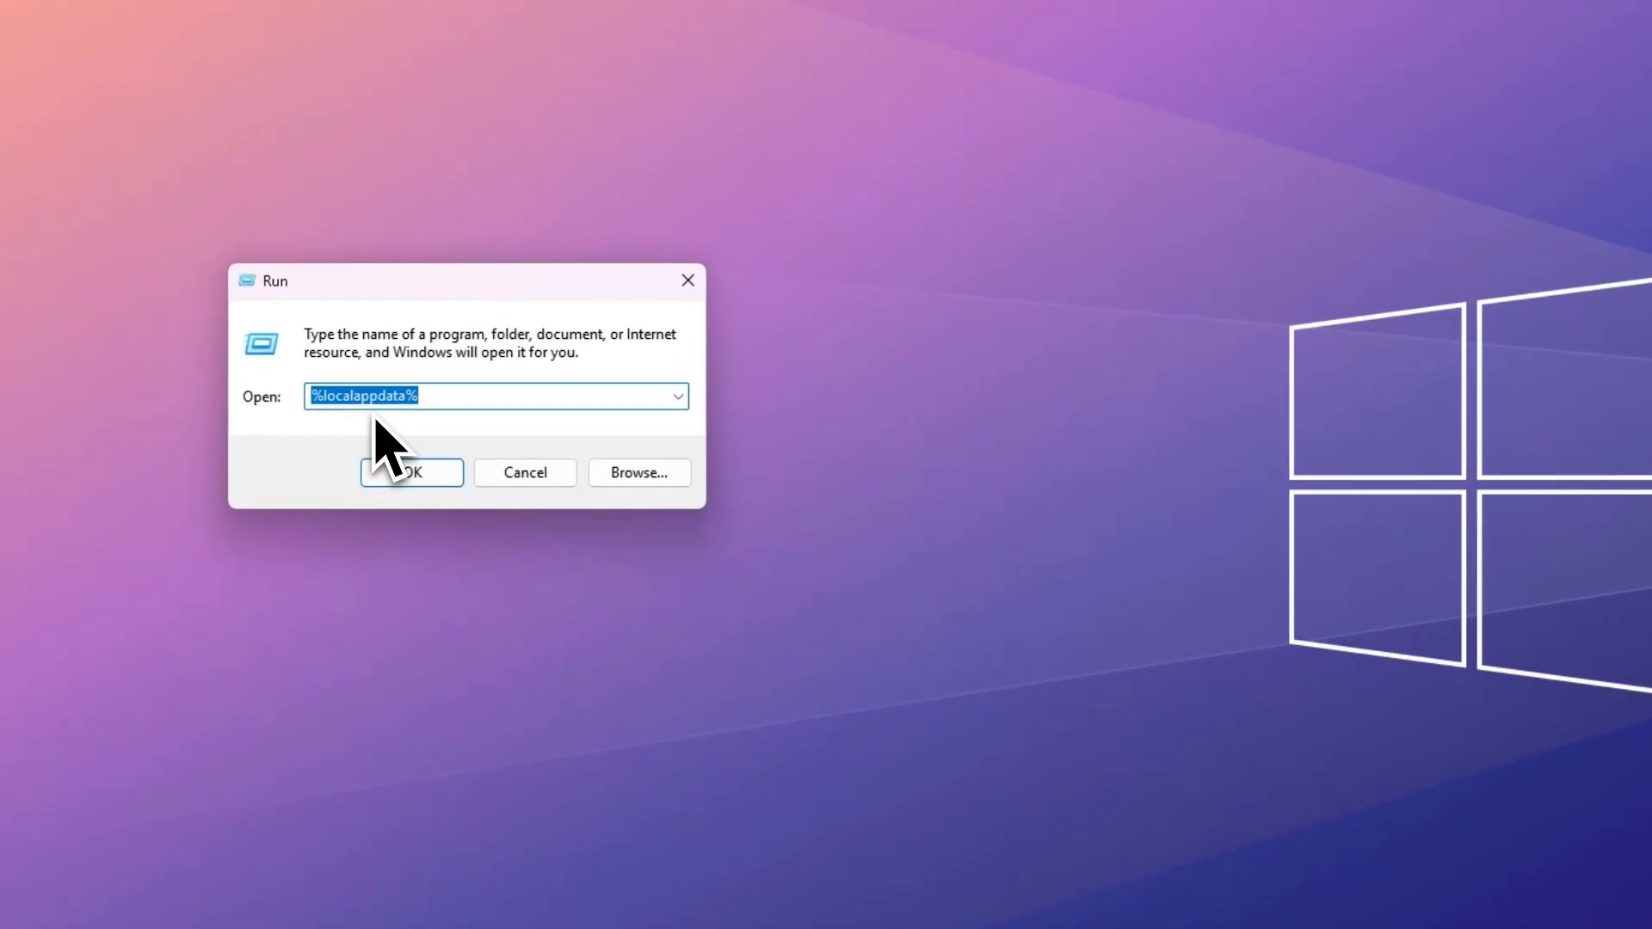
pyautogui.press('Return')
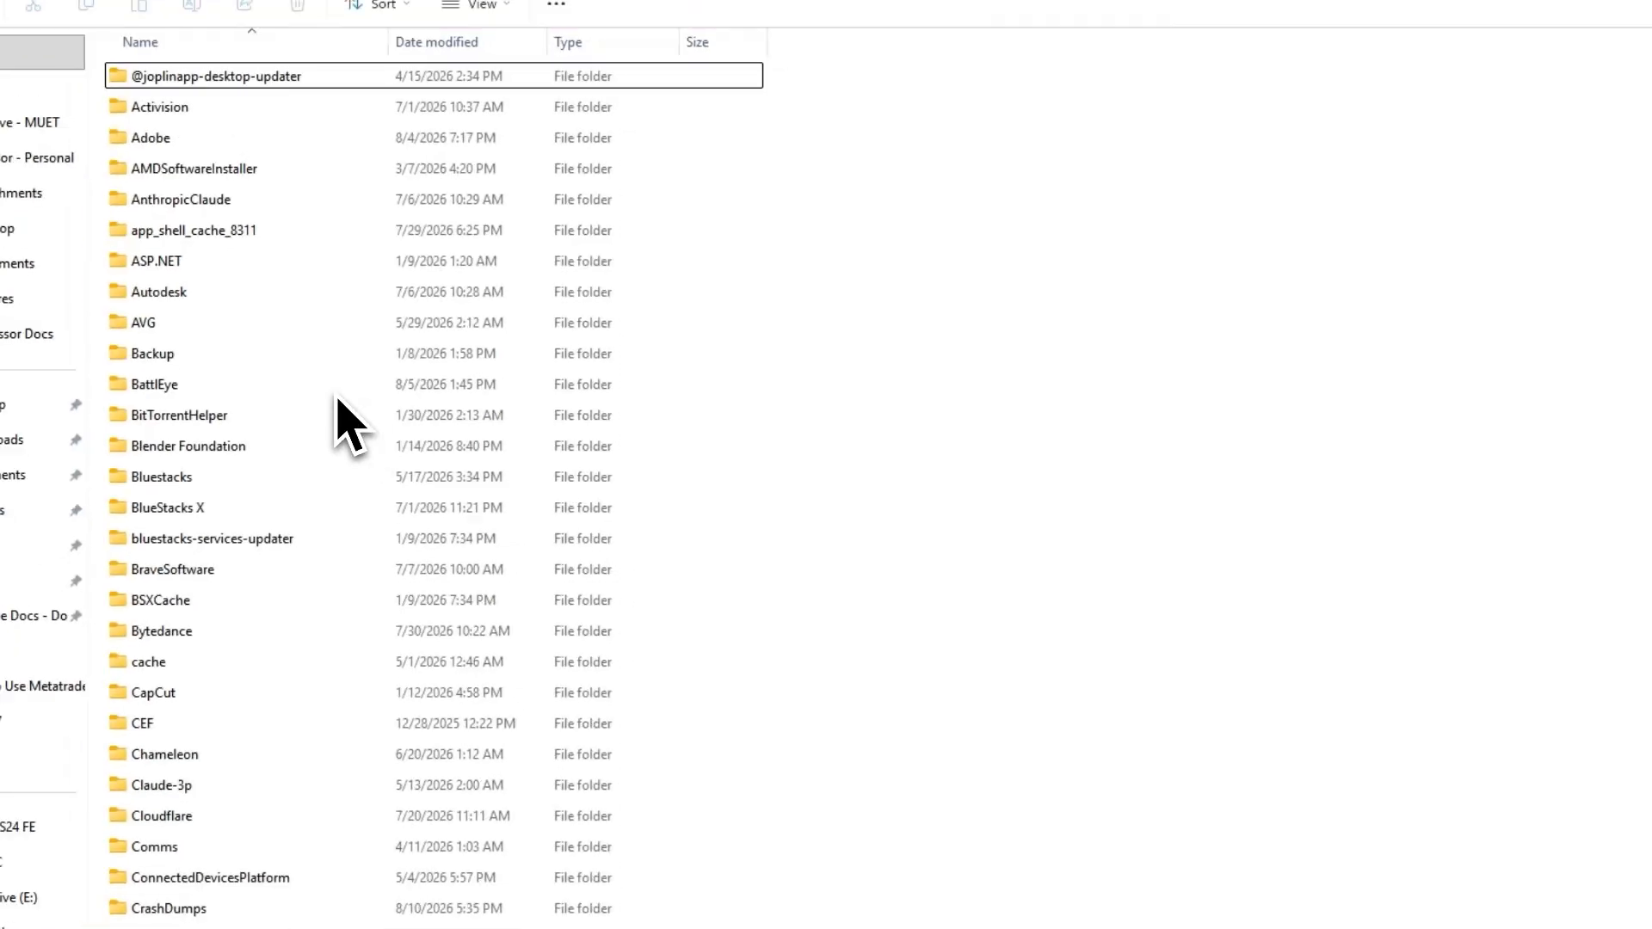
# Step: Delete the Steam folder from the Local app data folder with administrator permission, and close File Explorer
pyautogui.click(301, 370)
pyautogui.press('s')
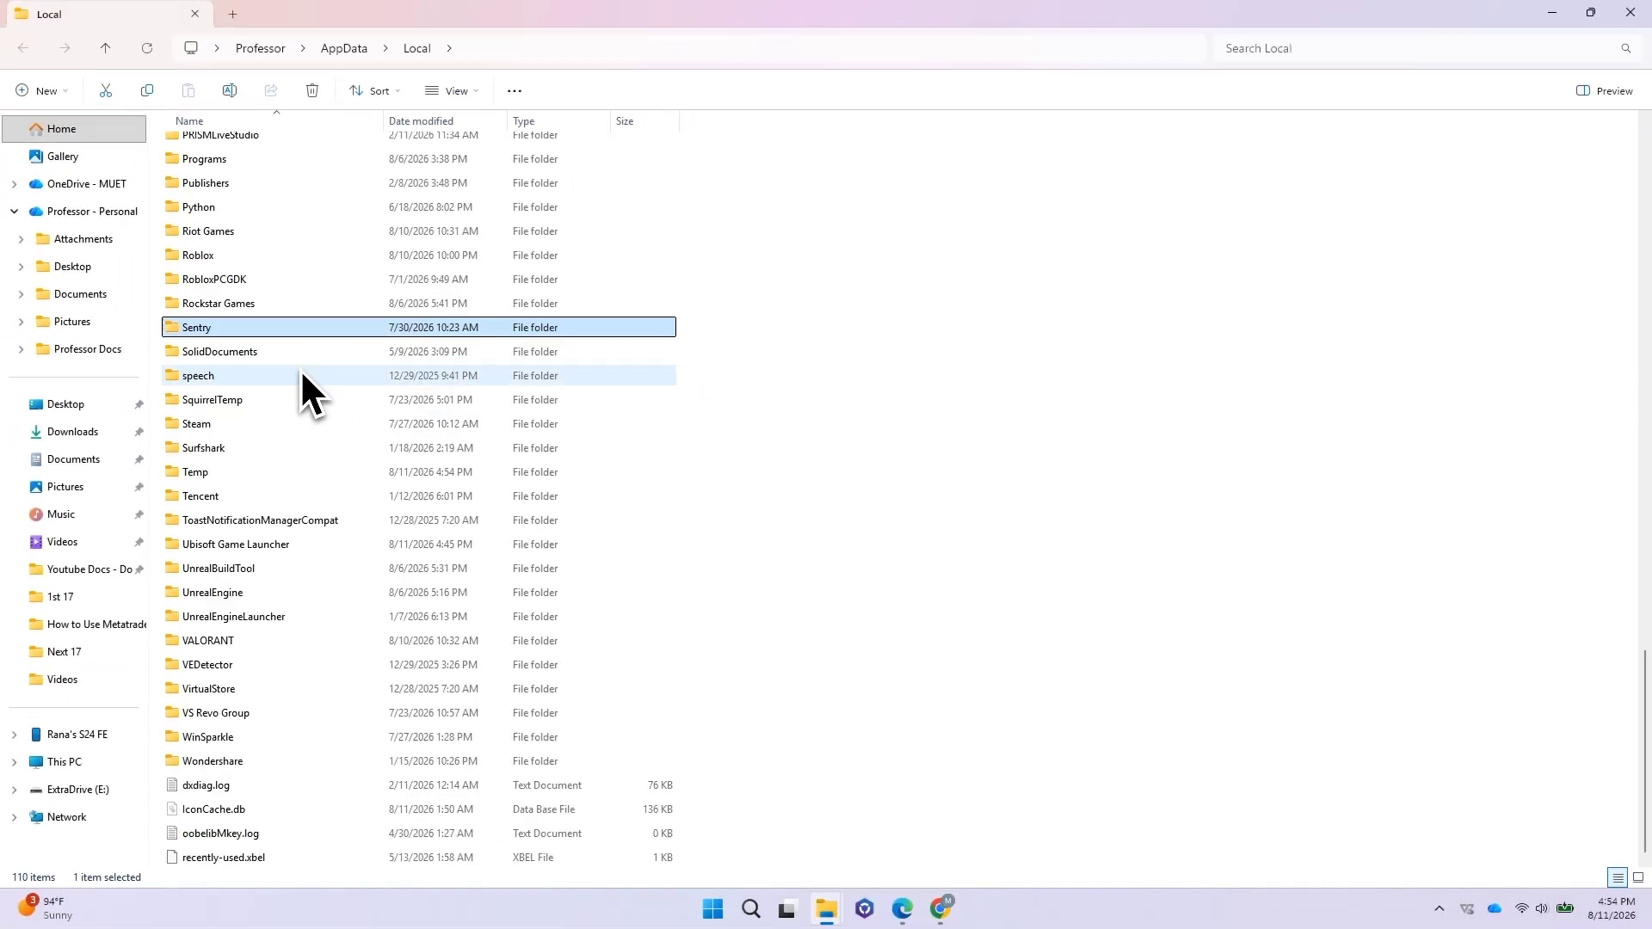
pyautogui.click(214, 426)
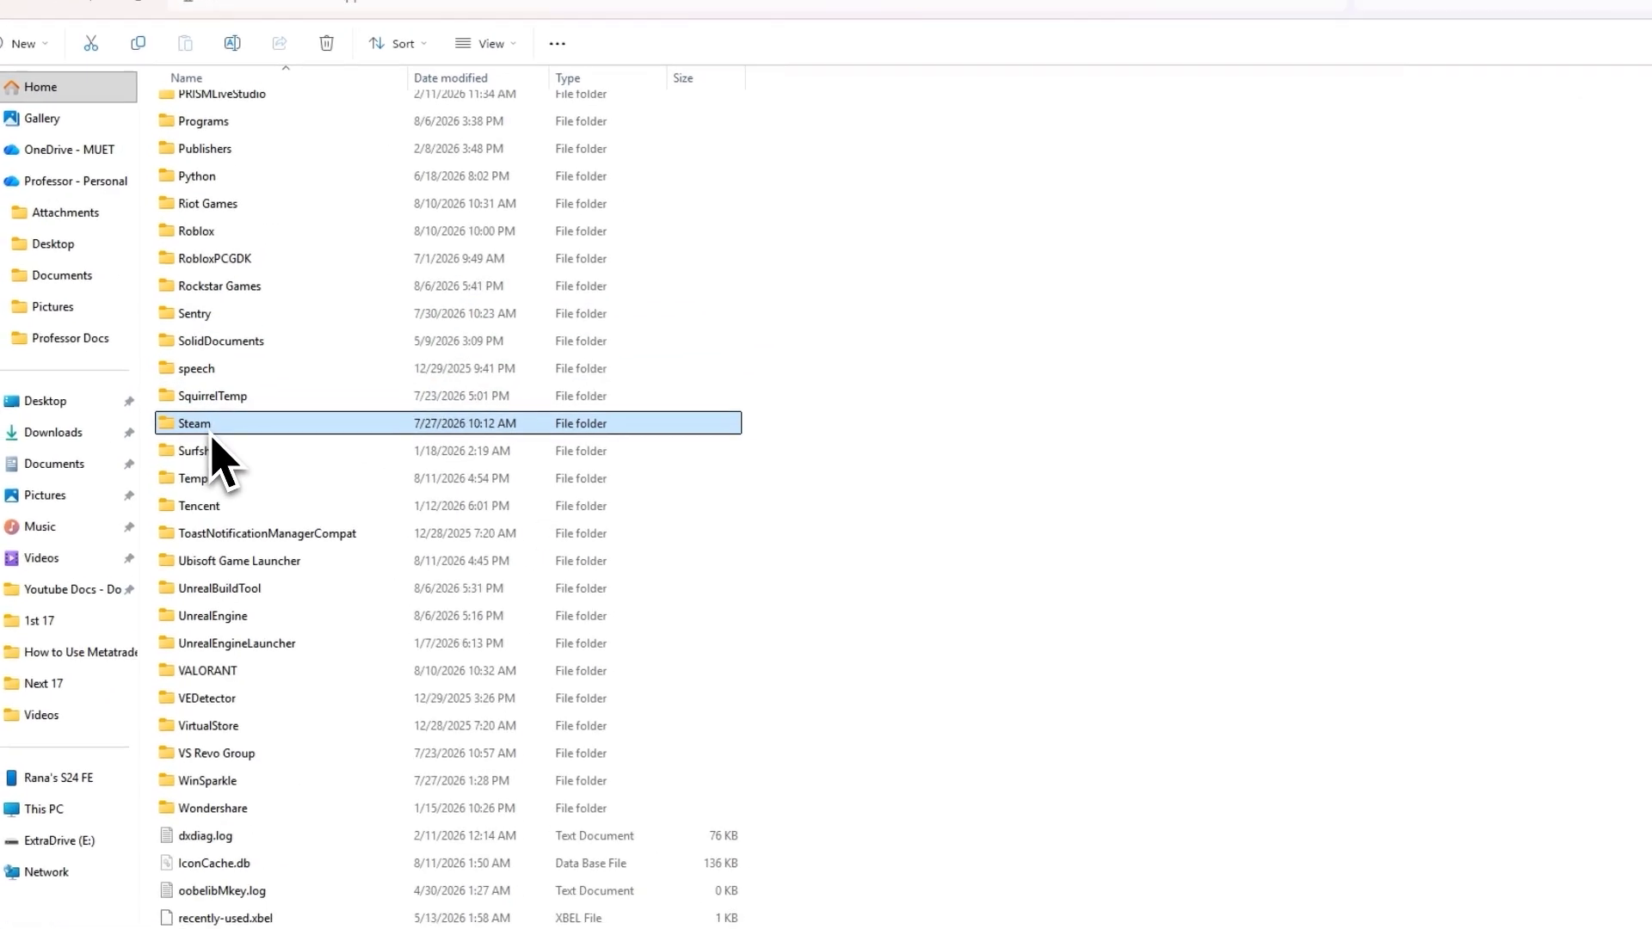
pyautogui.rightClick(194, 439)
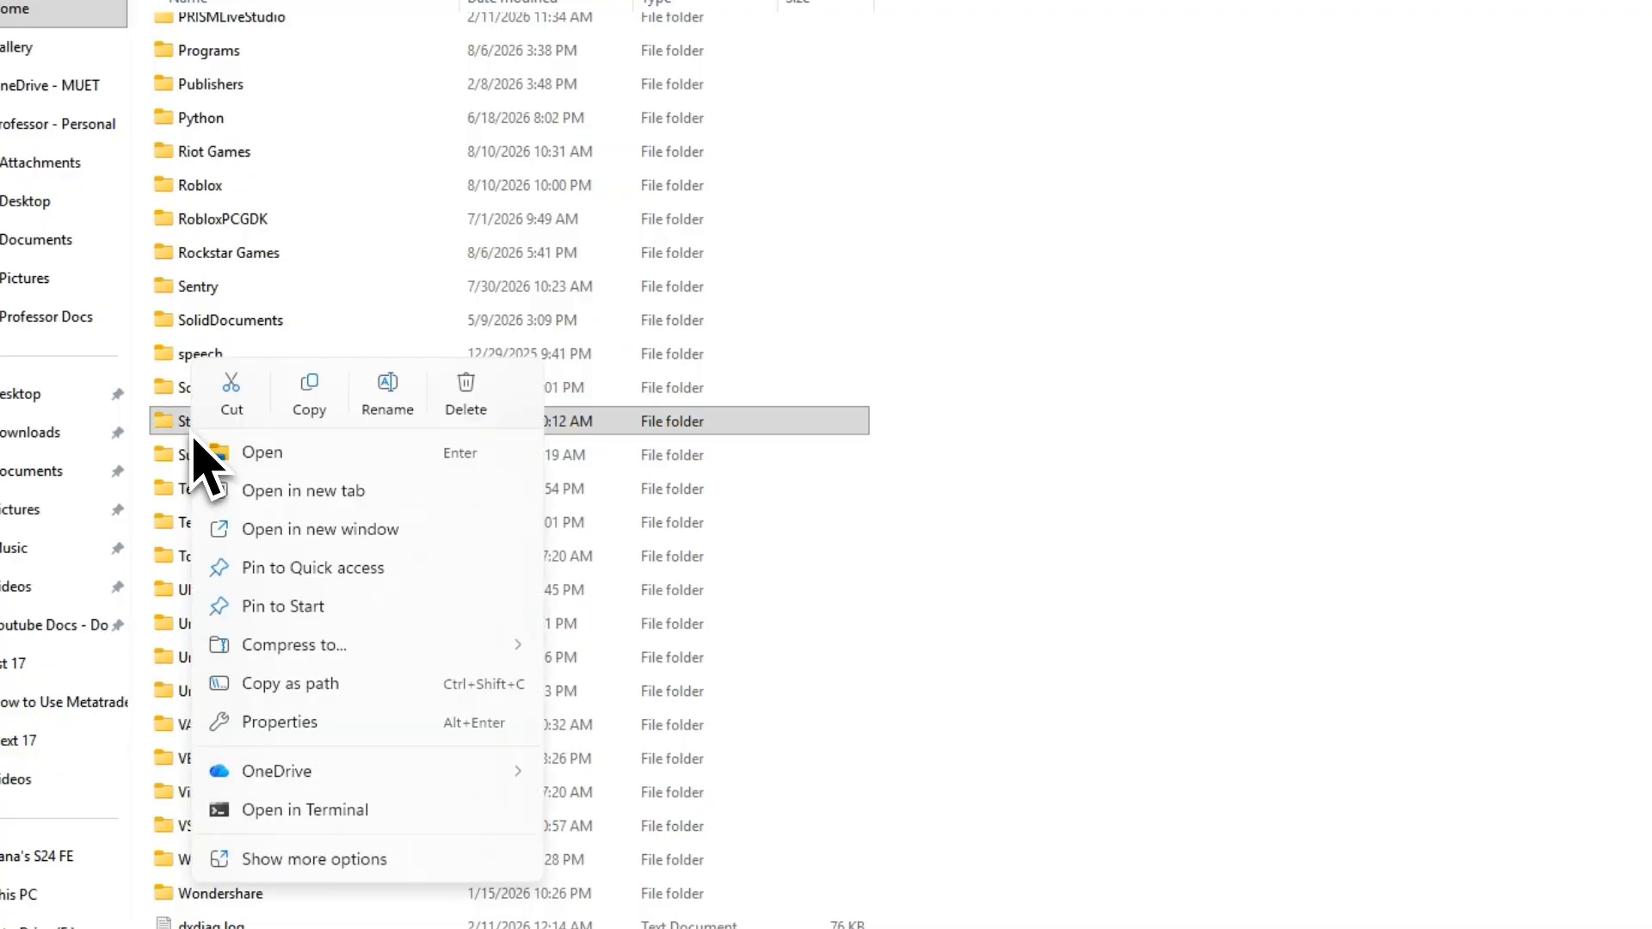
pyautogui.click(463, 404)
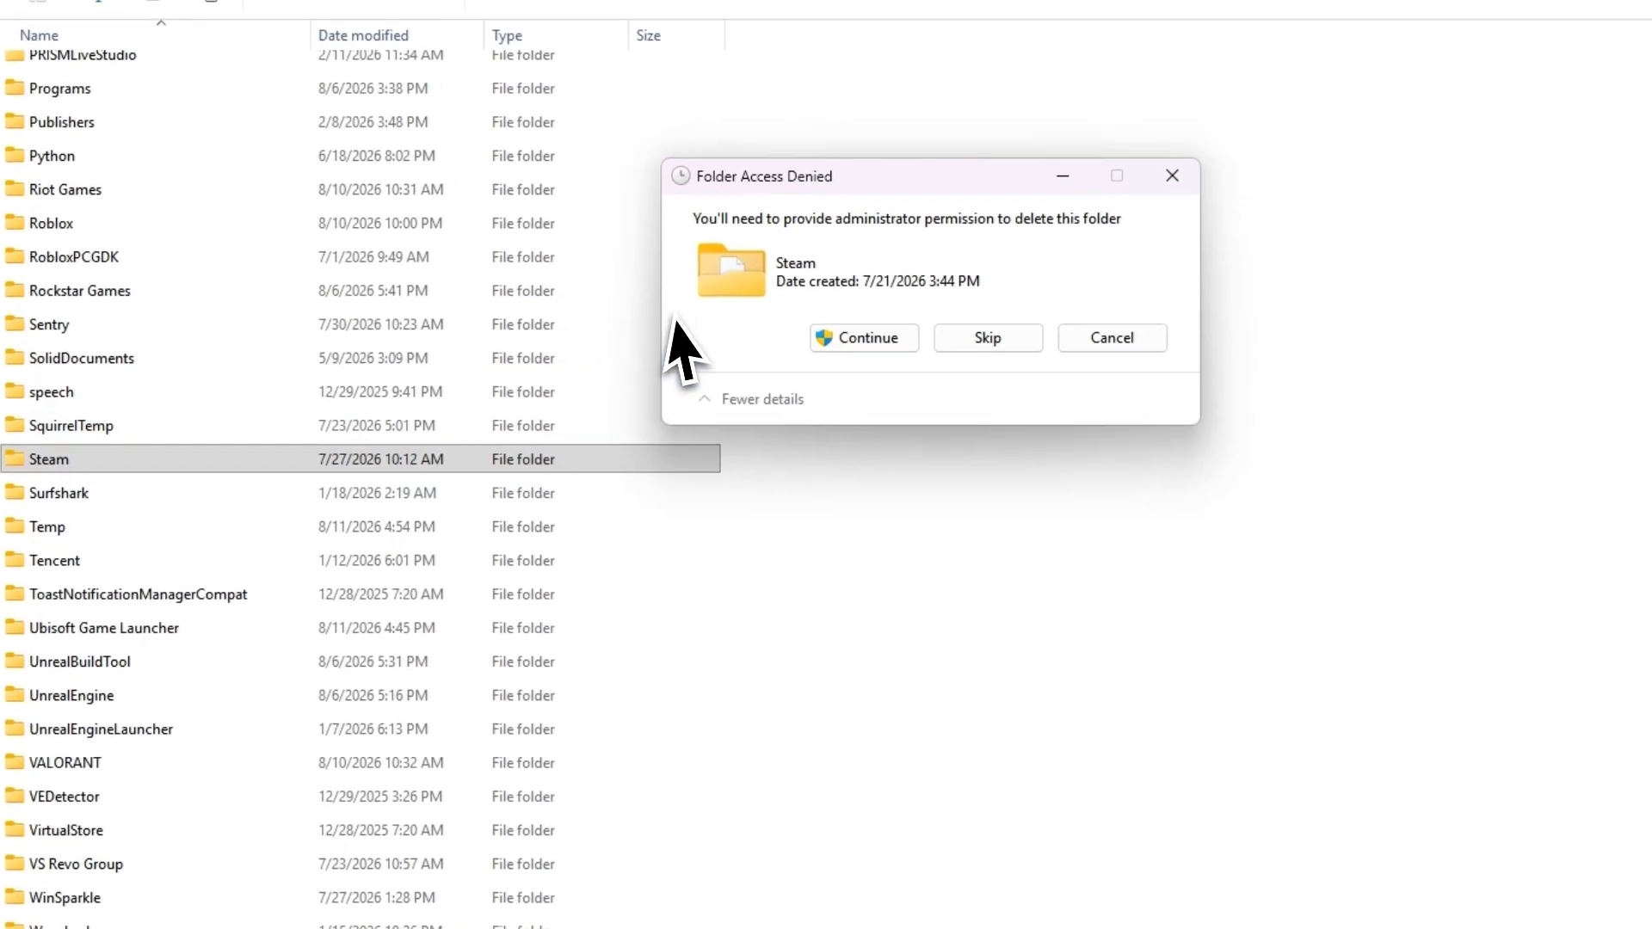
pyautogui.click(813, 351)
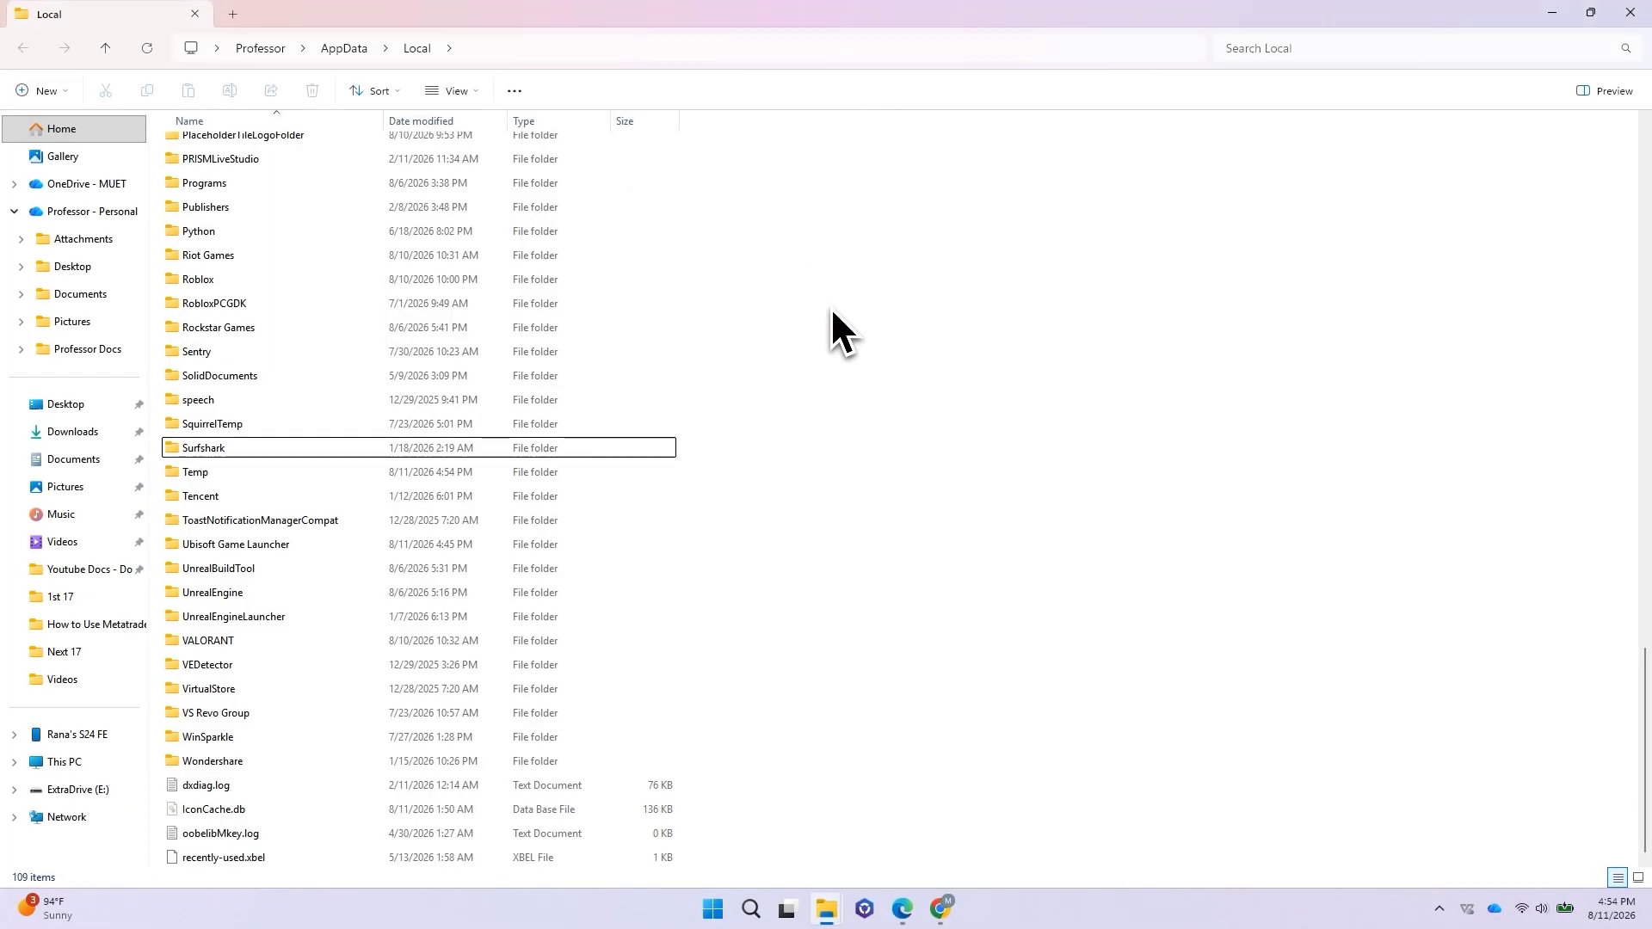
pyautogui.click(1629, 14)
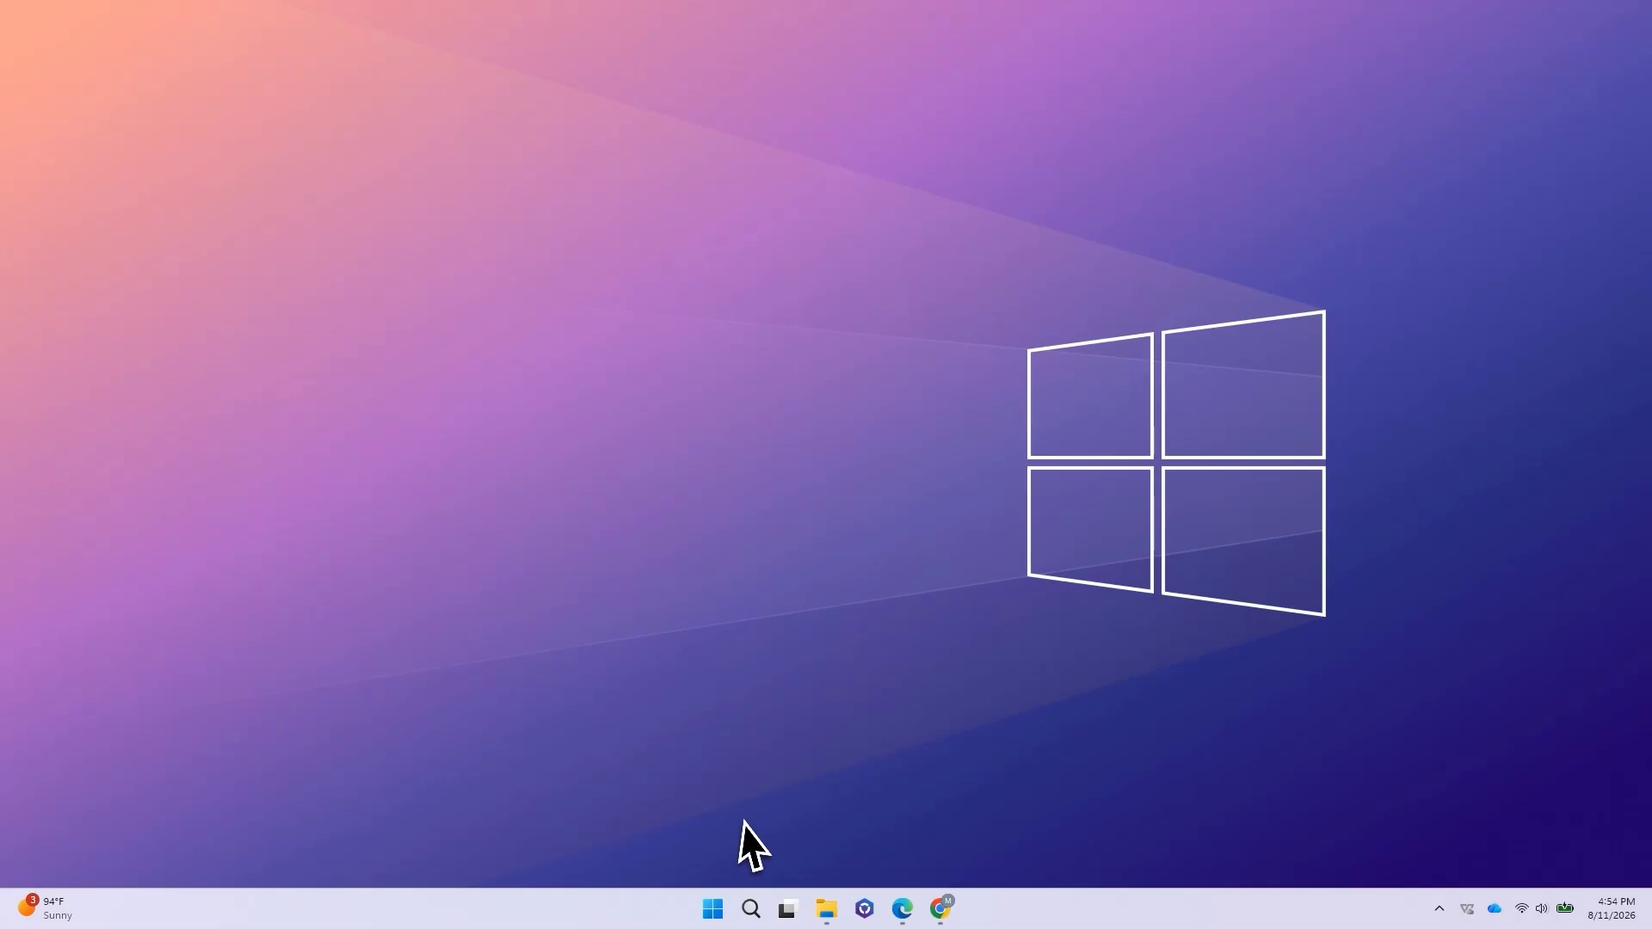
# Step: Open the Add or remove programs settings and search the installed apps for "ste"
pyautogui.click(713, 909)
pyautogui.write('add or remove programs')
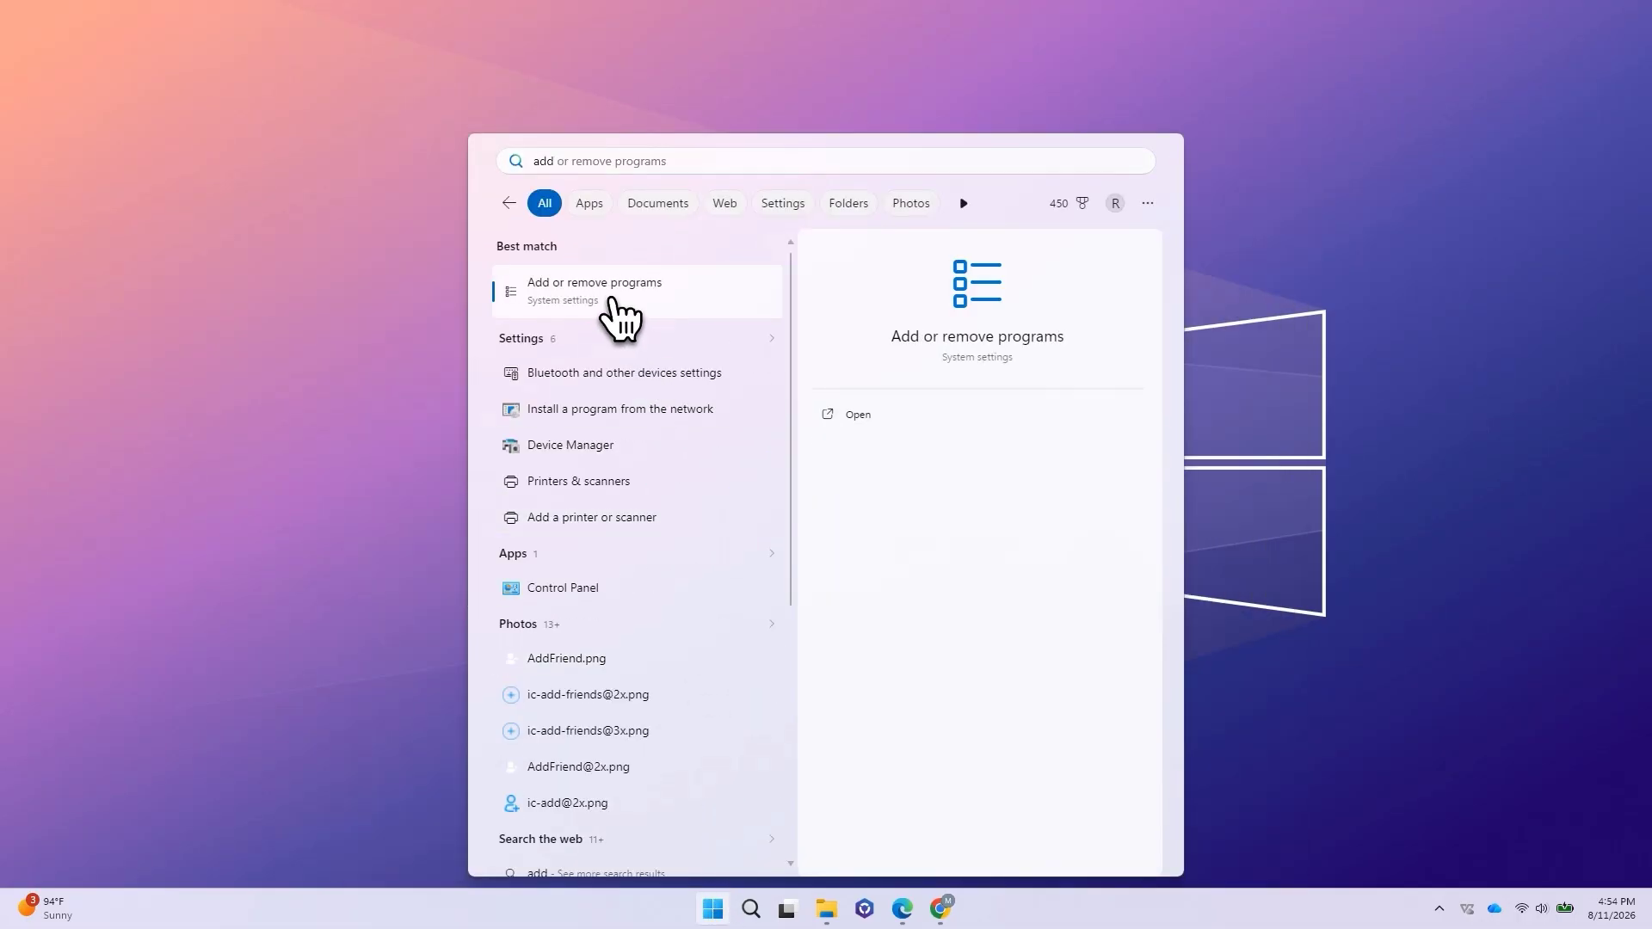
pyautogui.click(611, 297)
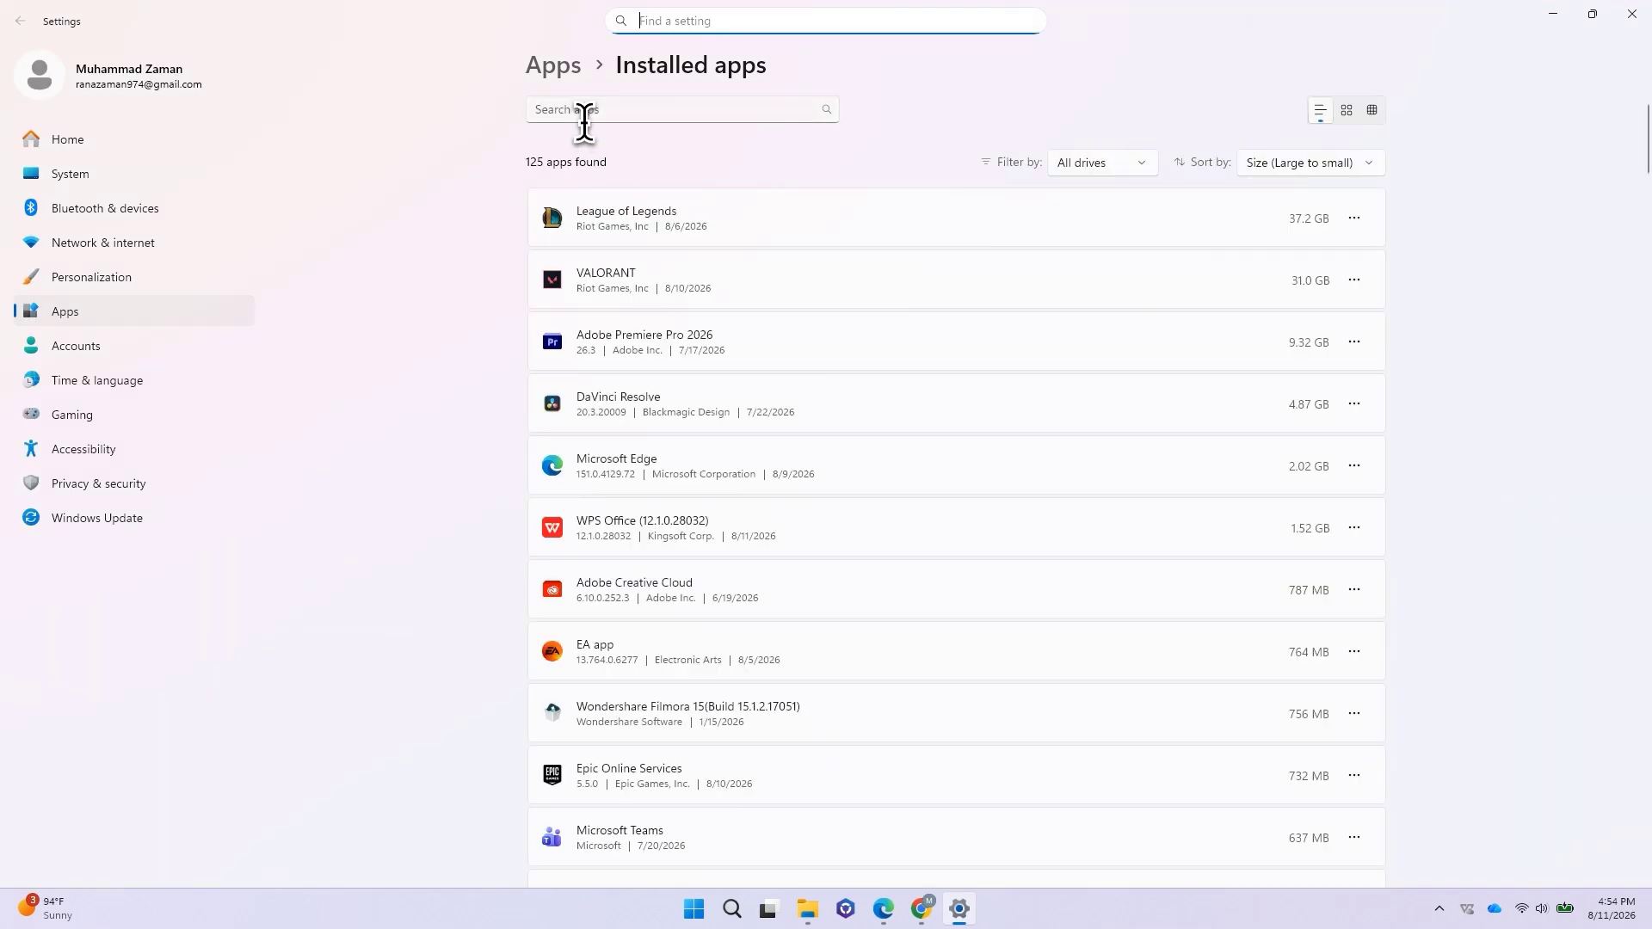
pyautogui.click(585, 112)
pyautogui.write('ste')
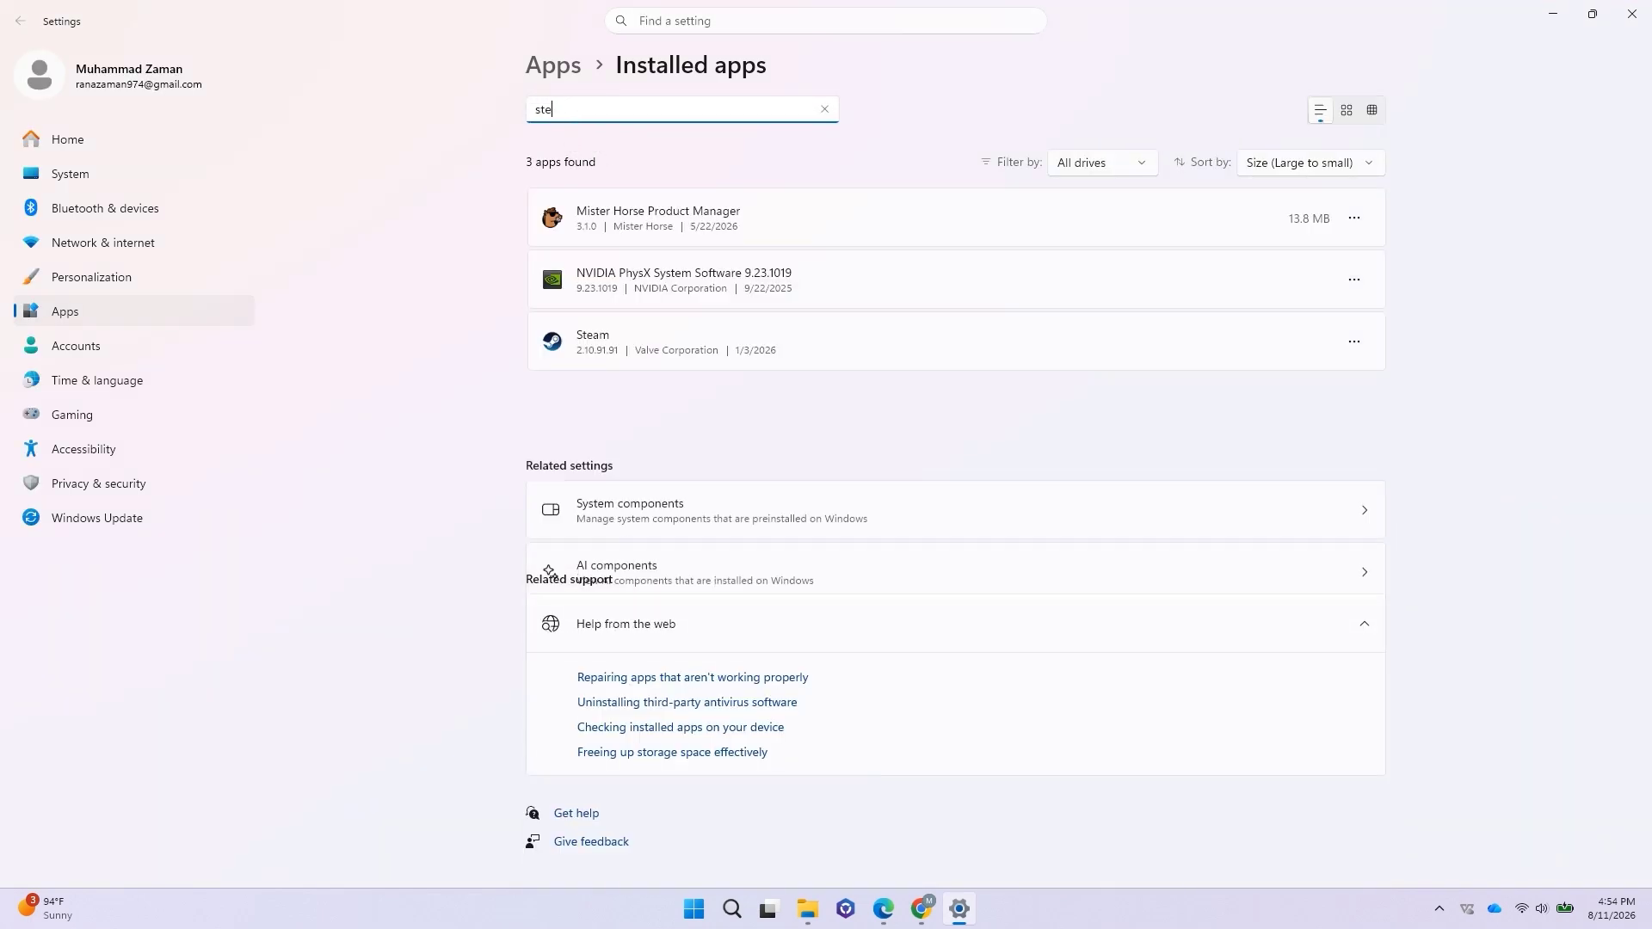
# Step: Uninstall the Steam app from the installed apps list and close Settings
pyautogui.click(1352, 344)
pyautogui.click(1165, 406)
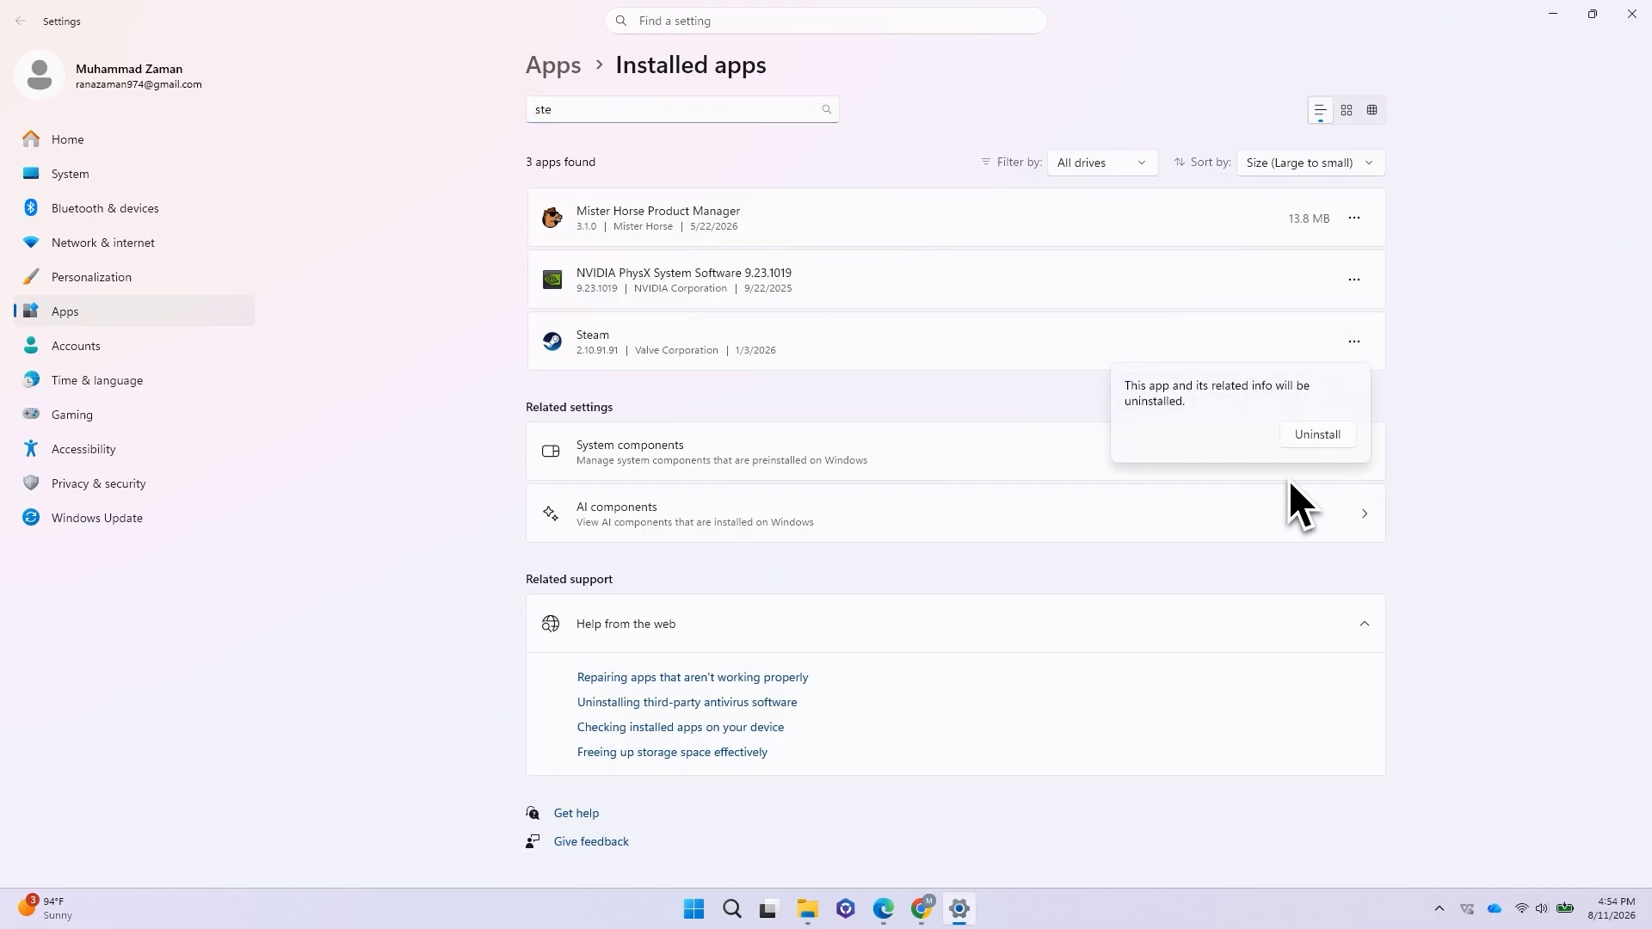
pyautogui.click(1325, 440)
pyautogui.click(1632, 13)
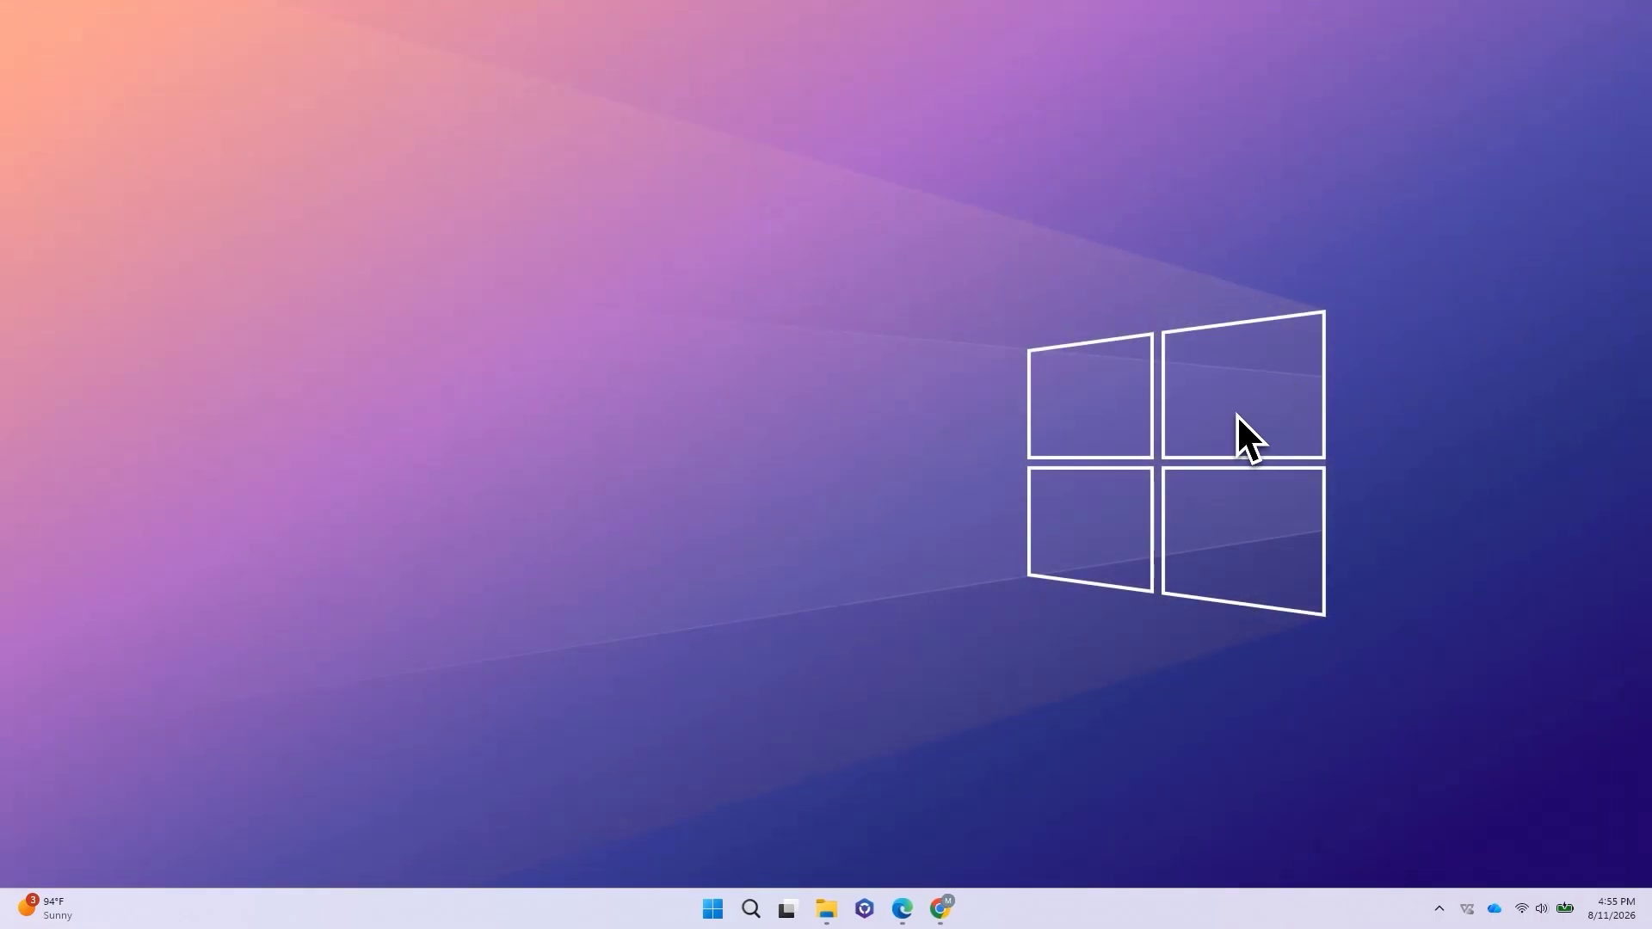
# Step: Switch to Chrome and open the Install Steam page from the Steam store website
pyautogui.click(940, 910)
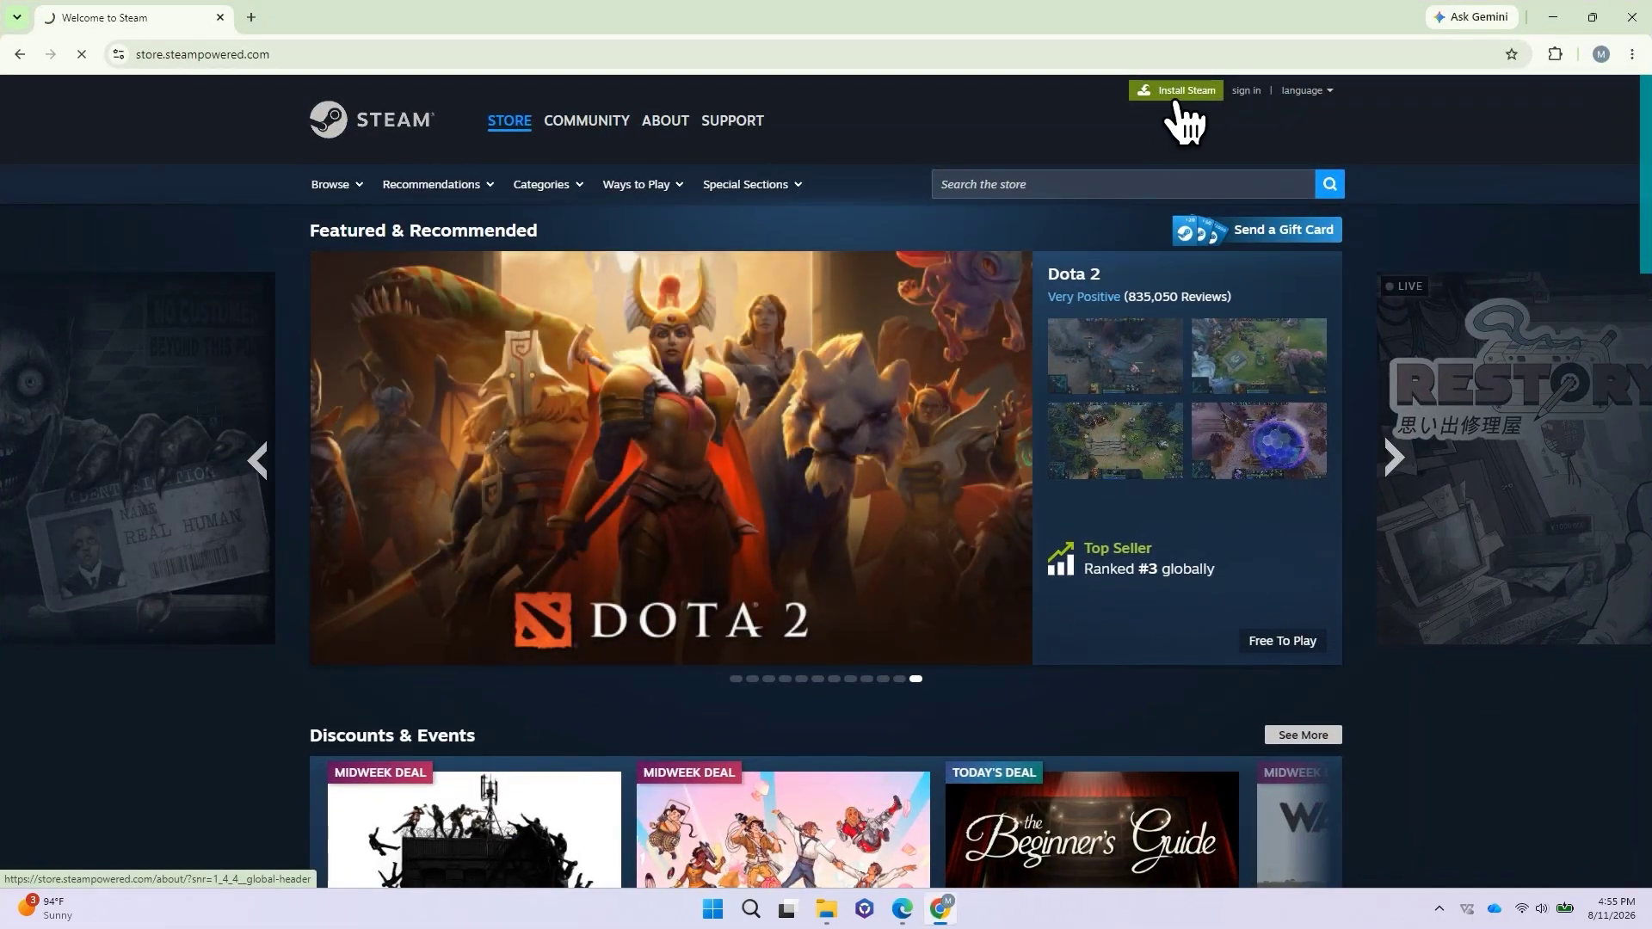
pyautogui.click(1173, 93)
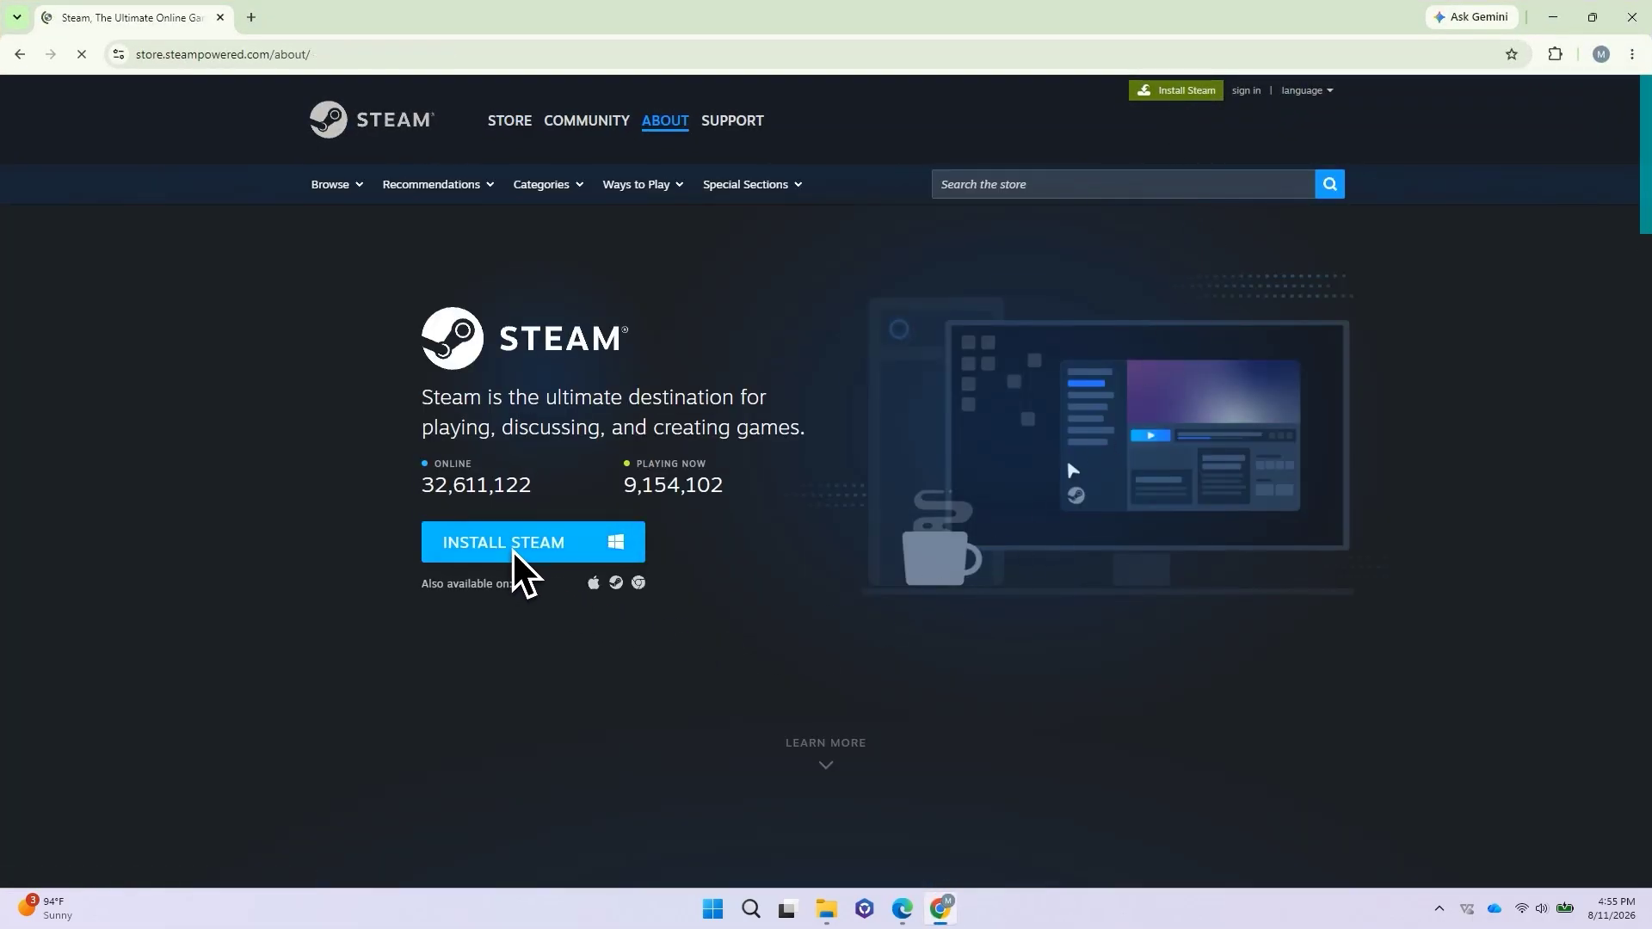